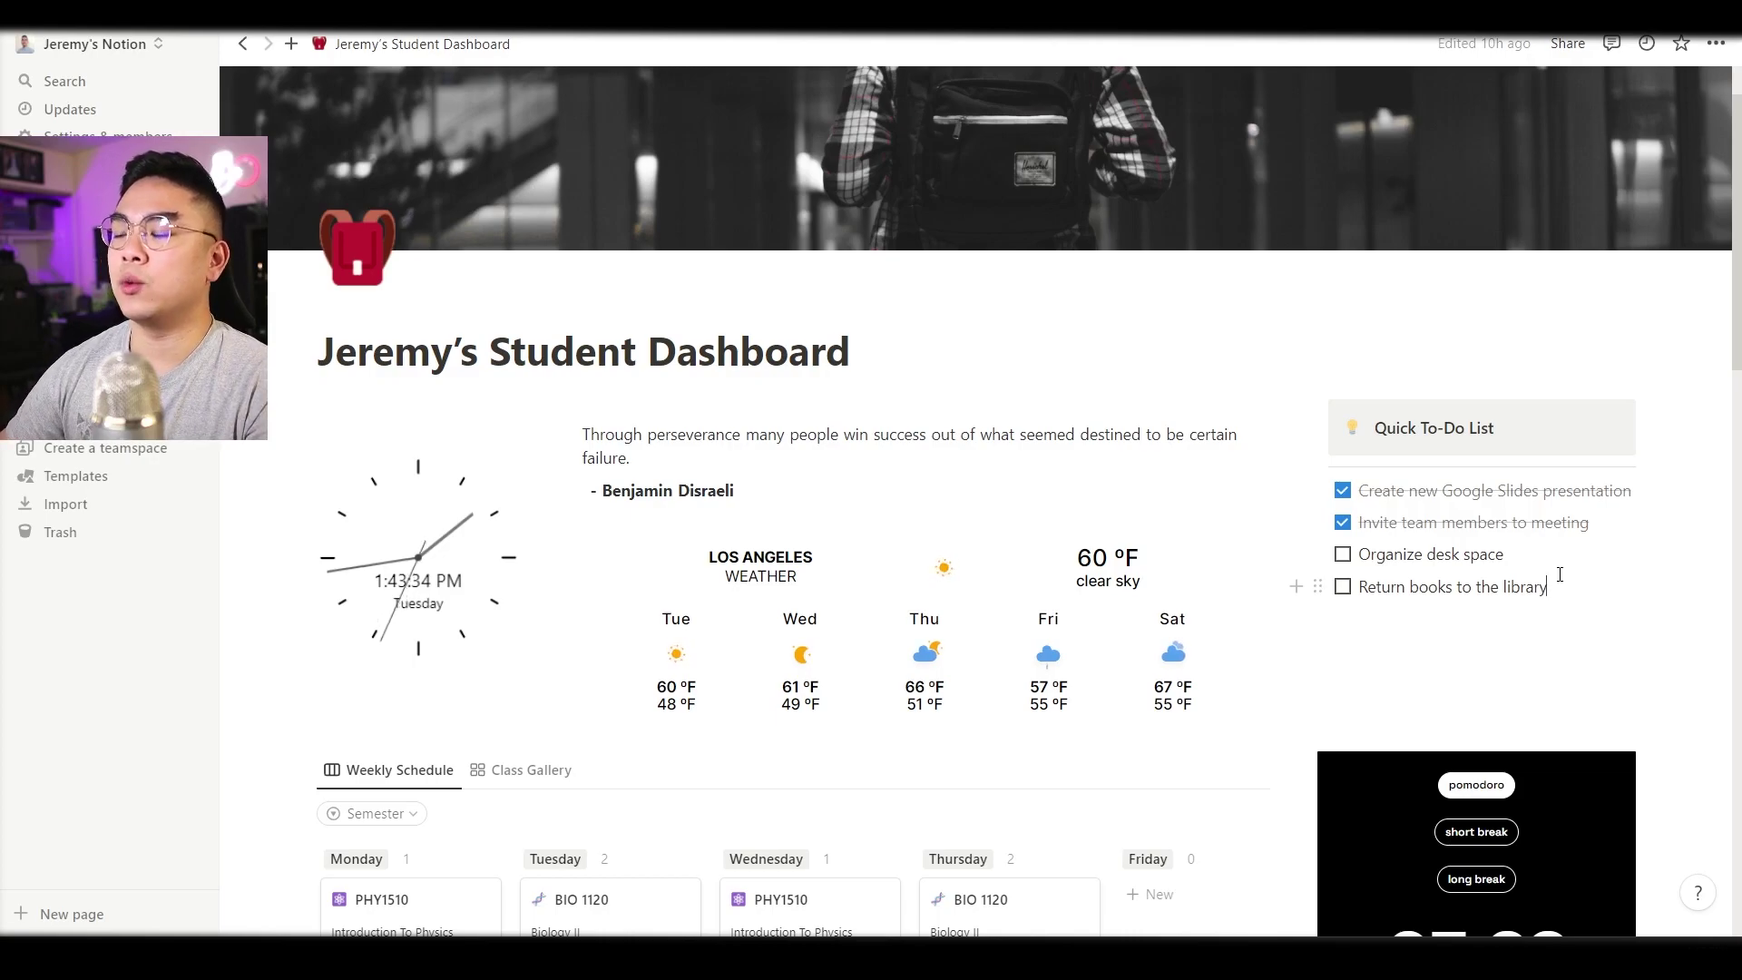
# Step: Scroll to the weekly schedule, move Tuesday's CS 1250 card, and open the Semester filter
pyautogui.scroll(-4, 1559, 574)
pyautogui.scroll(-1, 578, 554)
pyautogui.moveTo(661, 575); pyautogui.dragTo(657, 468)
pyautogui.click(388, 361)
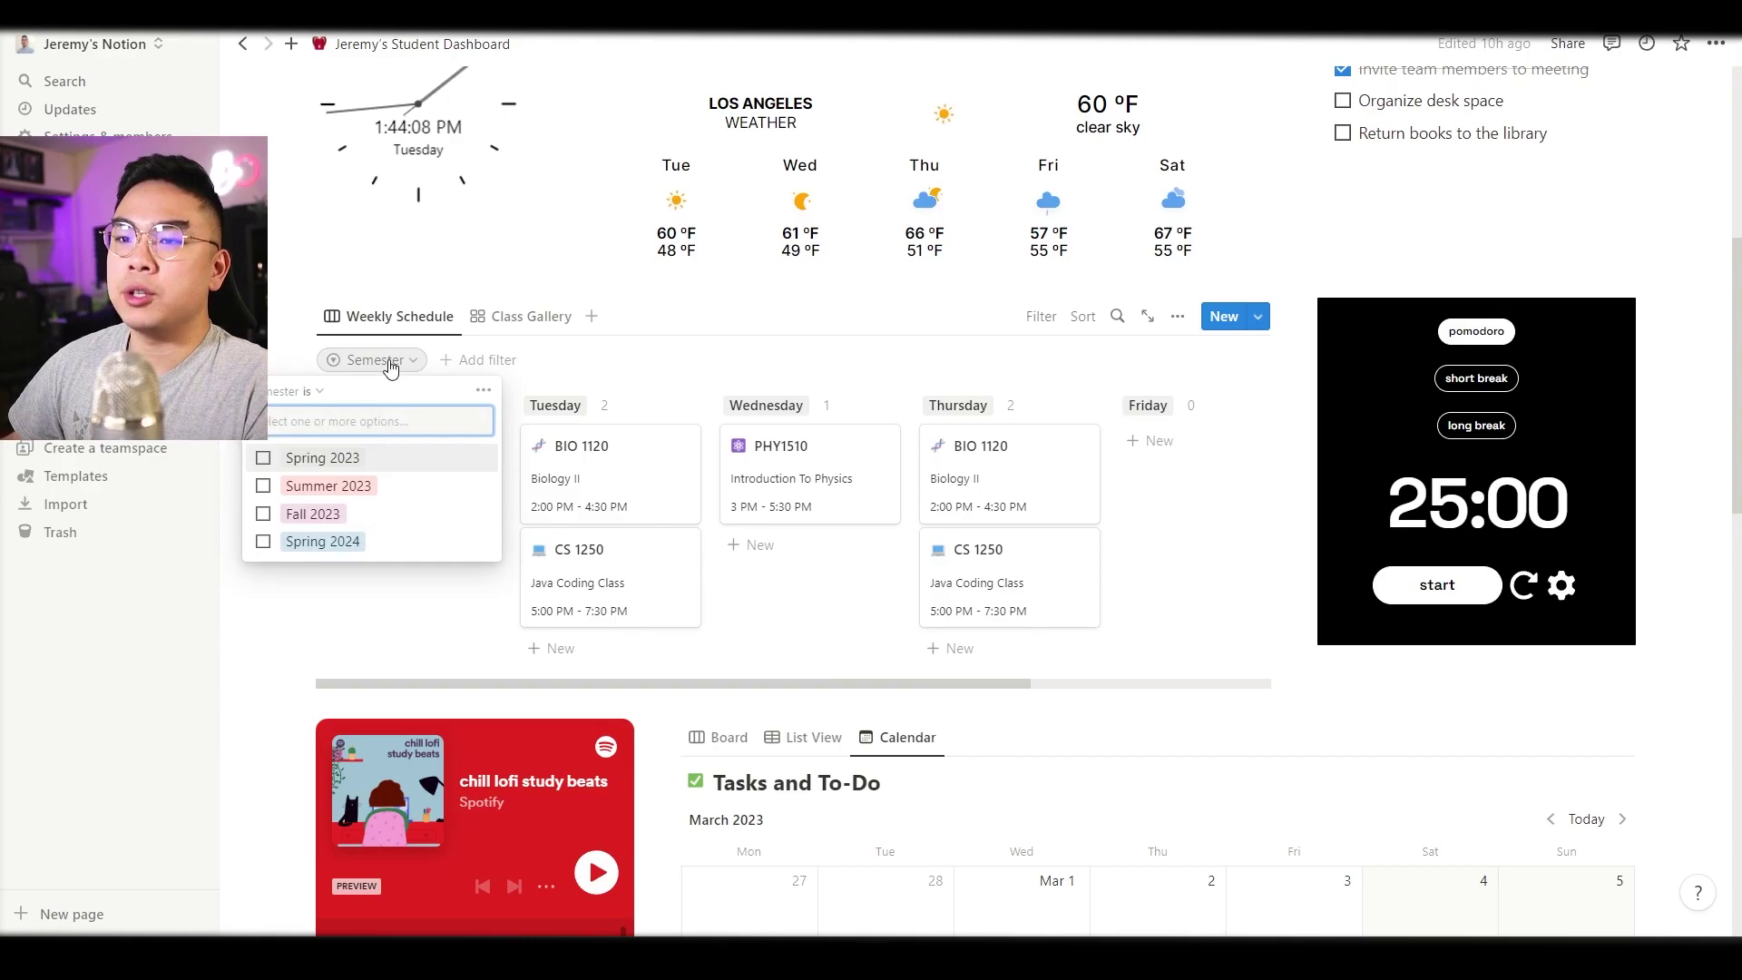
# Step: Peek at the BIO 1120 class page's semester choices, then switch to the Class Gallery view
pyautogui.click(608, 481)
pyautogui.click(730, 494)
pyautogui.click(345, 222)
pyautogui.click(513, 316)
# Step: Open PHY1510 and inspect its title and Introduction To Physics class name
pyautogui.click(430, 494)
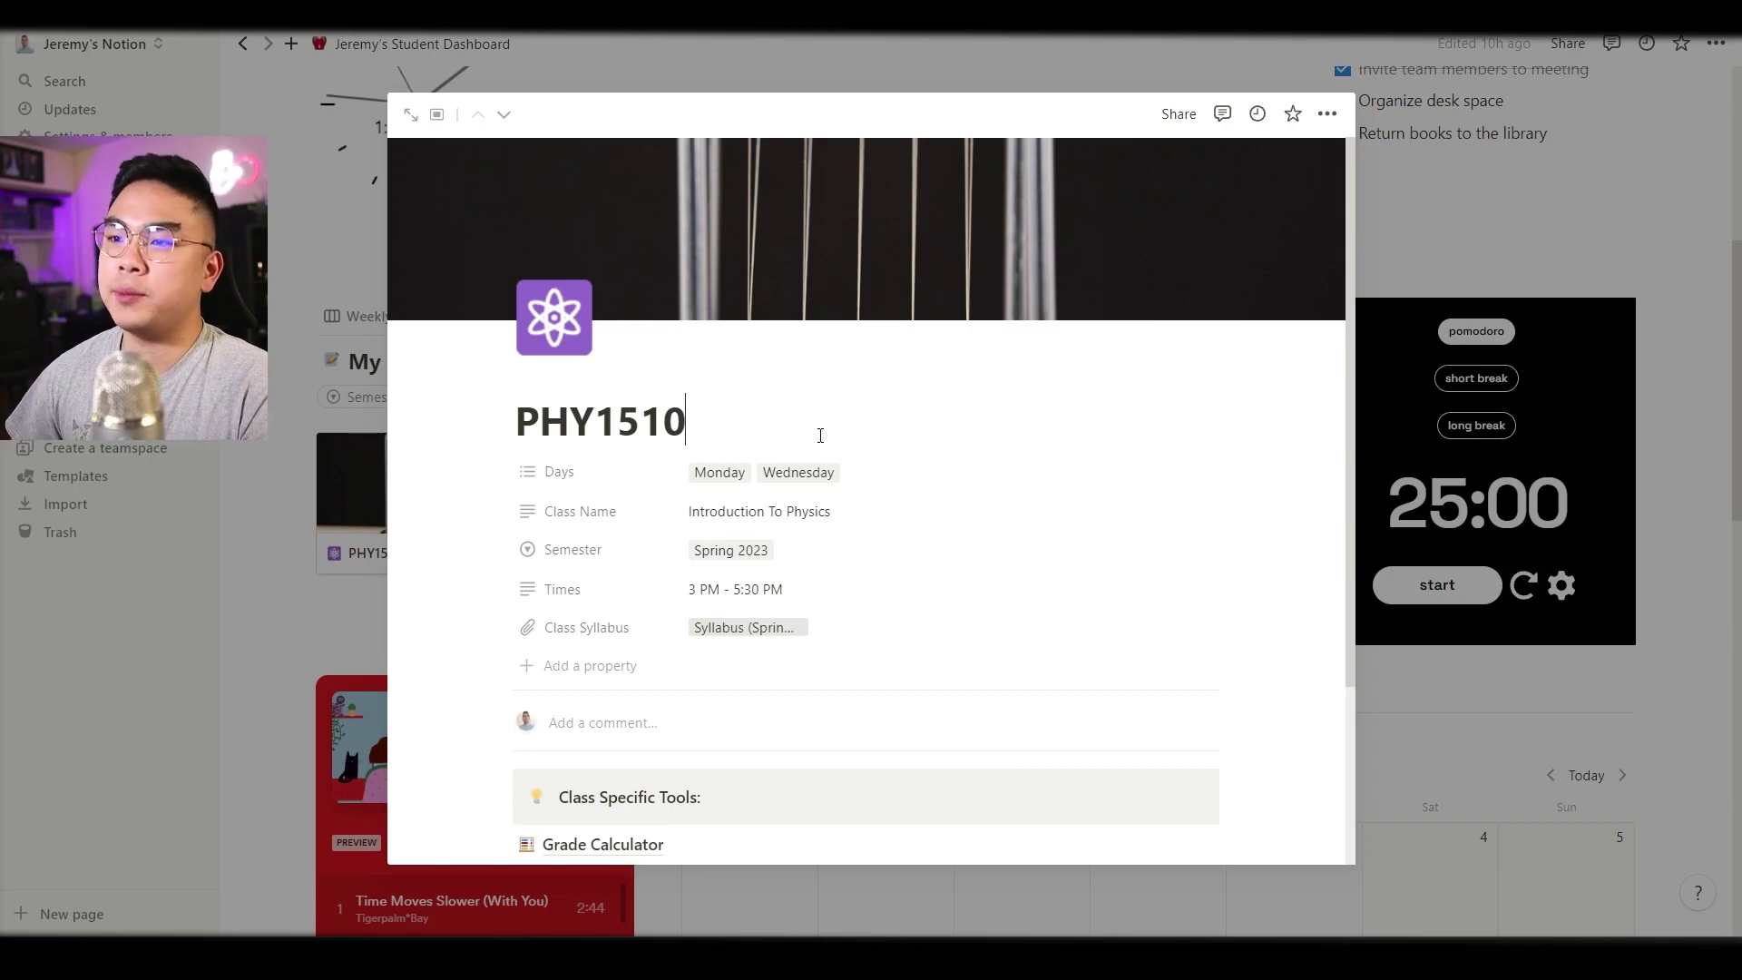
pyautogui.doubleClick(667, 423)
pyautogui.click(668, 423)
pyautogui.doubleClick(668, 423)
pyautogui.click(766, 511)
pyautogui.tripleClick(772, 516)
pyautogui.click(853, 550)
# Step: Check PHY1510's class times unchanged, then open its Grade Calculator page
pyautogui.scroll(-1, 790, 560)
pyautogui.click(796, 504)
pyautogui.click(835, 539)
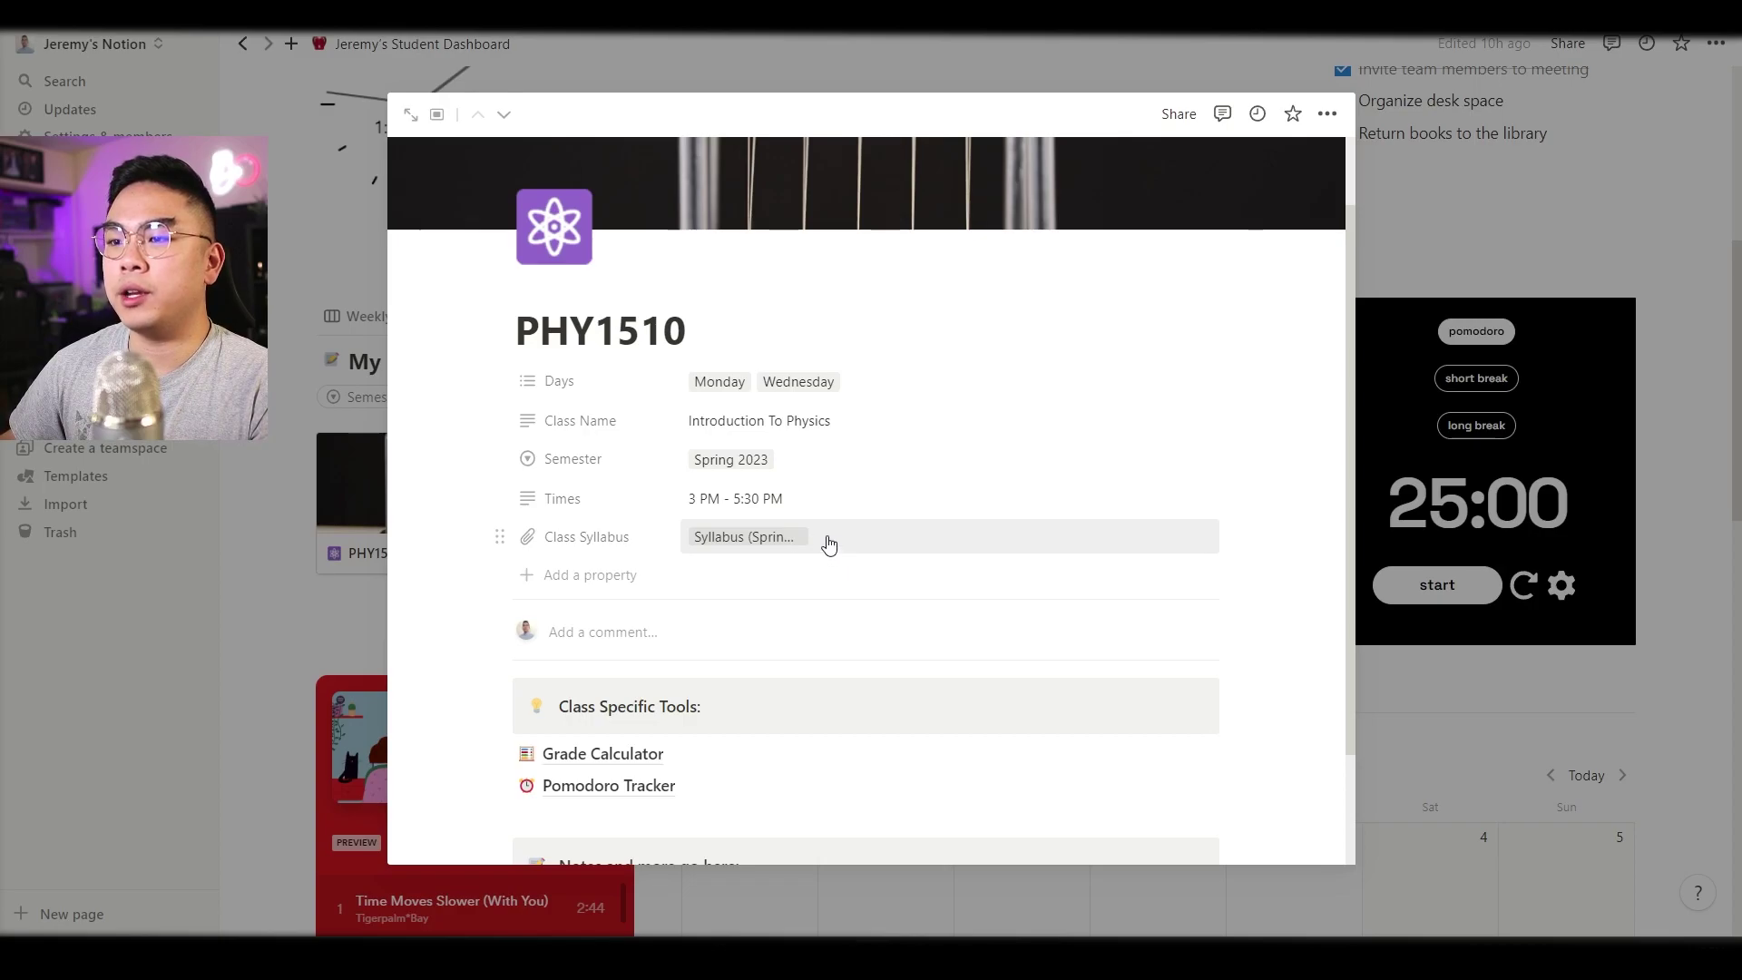
pyautogui.scroll(-2, 833, 537)
pyautogui.click(602, 610)
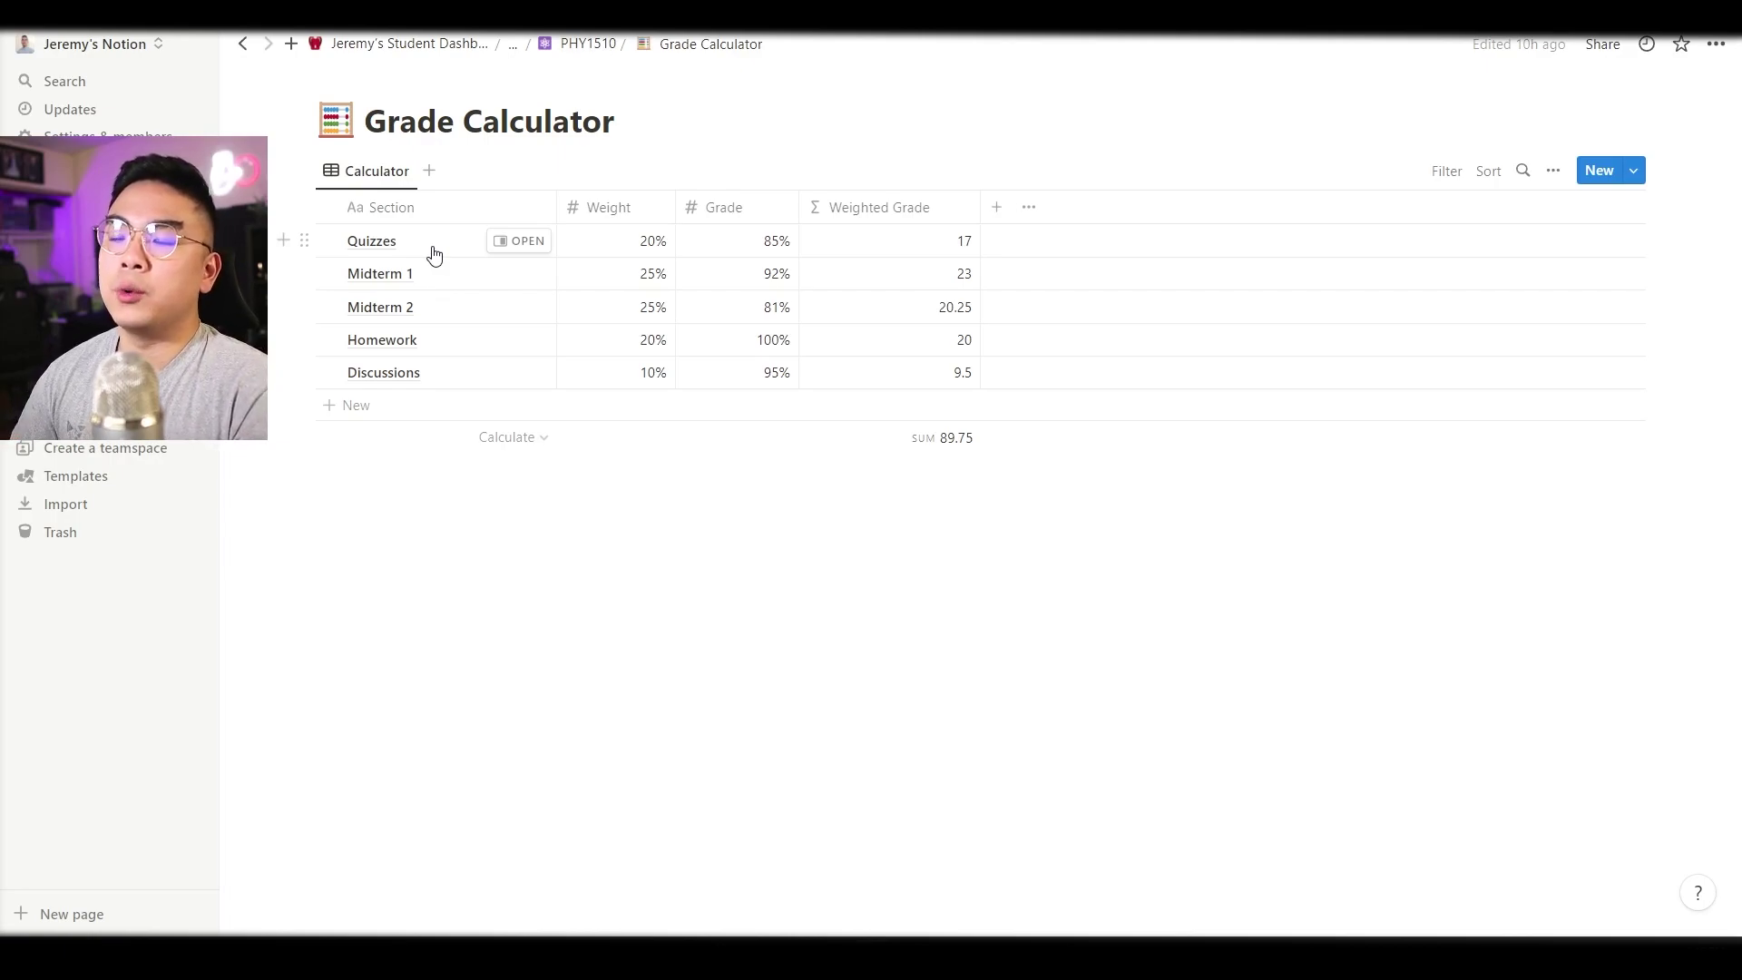
# Step: Inspect the Quizzes weight (20%) and grade (85%), then return through the breadcrumbs to My Classes
pyautogui.click(638, 244)
pyautogui.click(659, 245)
pyautogui.click(762, 254)
pyautogui.press('Tab')
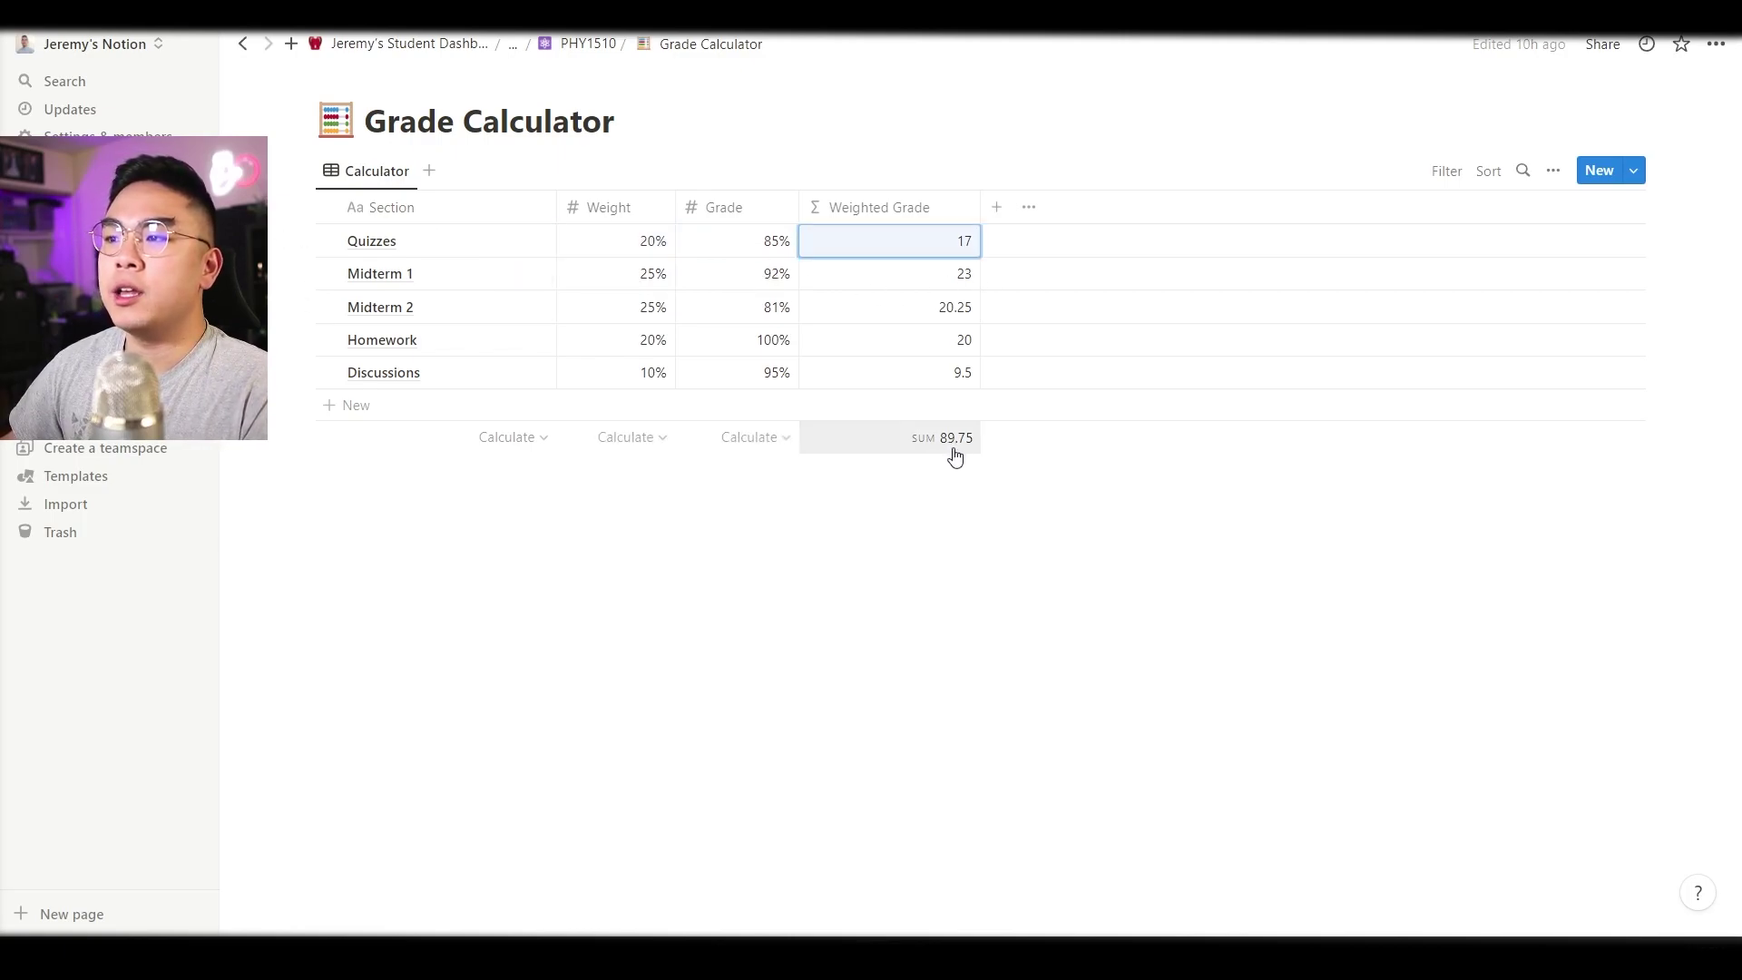
pyautogui.click(565, 45)
pyautogui.click(535, 45)
# Step: Open the CS 1250 class page's Pomodoro Tracker
pyautogui.click(644, 363)
pyautogui.click(638, 653)
pyautogui.scroll(-2, 1026, 473)
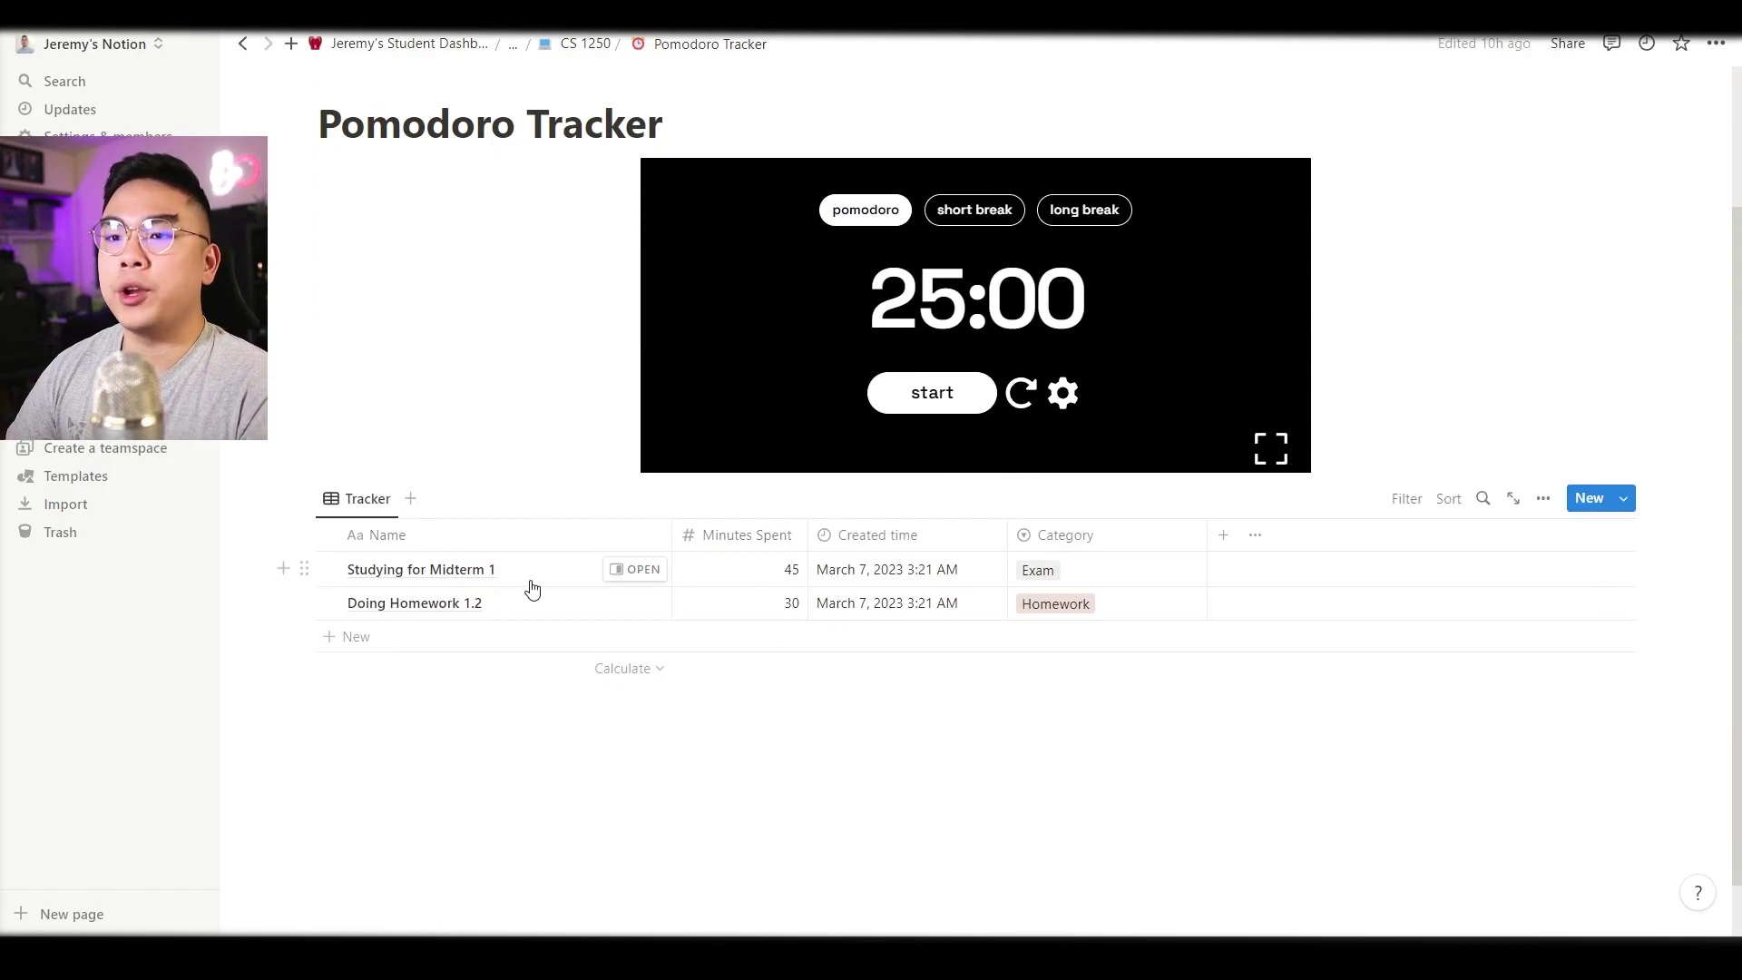
# Step: Add a 'Coding homework' Tracker entry with 20 minutes spent and pick its category
pyautogui.click(428, 637)
pyautogui.write('Coding h')
pyautogui.write('omework')
pyautogui.press('Tab')
pyautogui.write('20')
pyautogui.click(1086, 647)
# Step: Tag the session as Homework, then browse via CS 1250 to the PHY1510 Pomodoro Tracker
pyautogui.click(1087, 786)
pyautogui.click(572, 43)
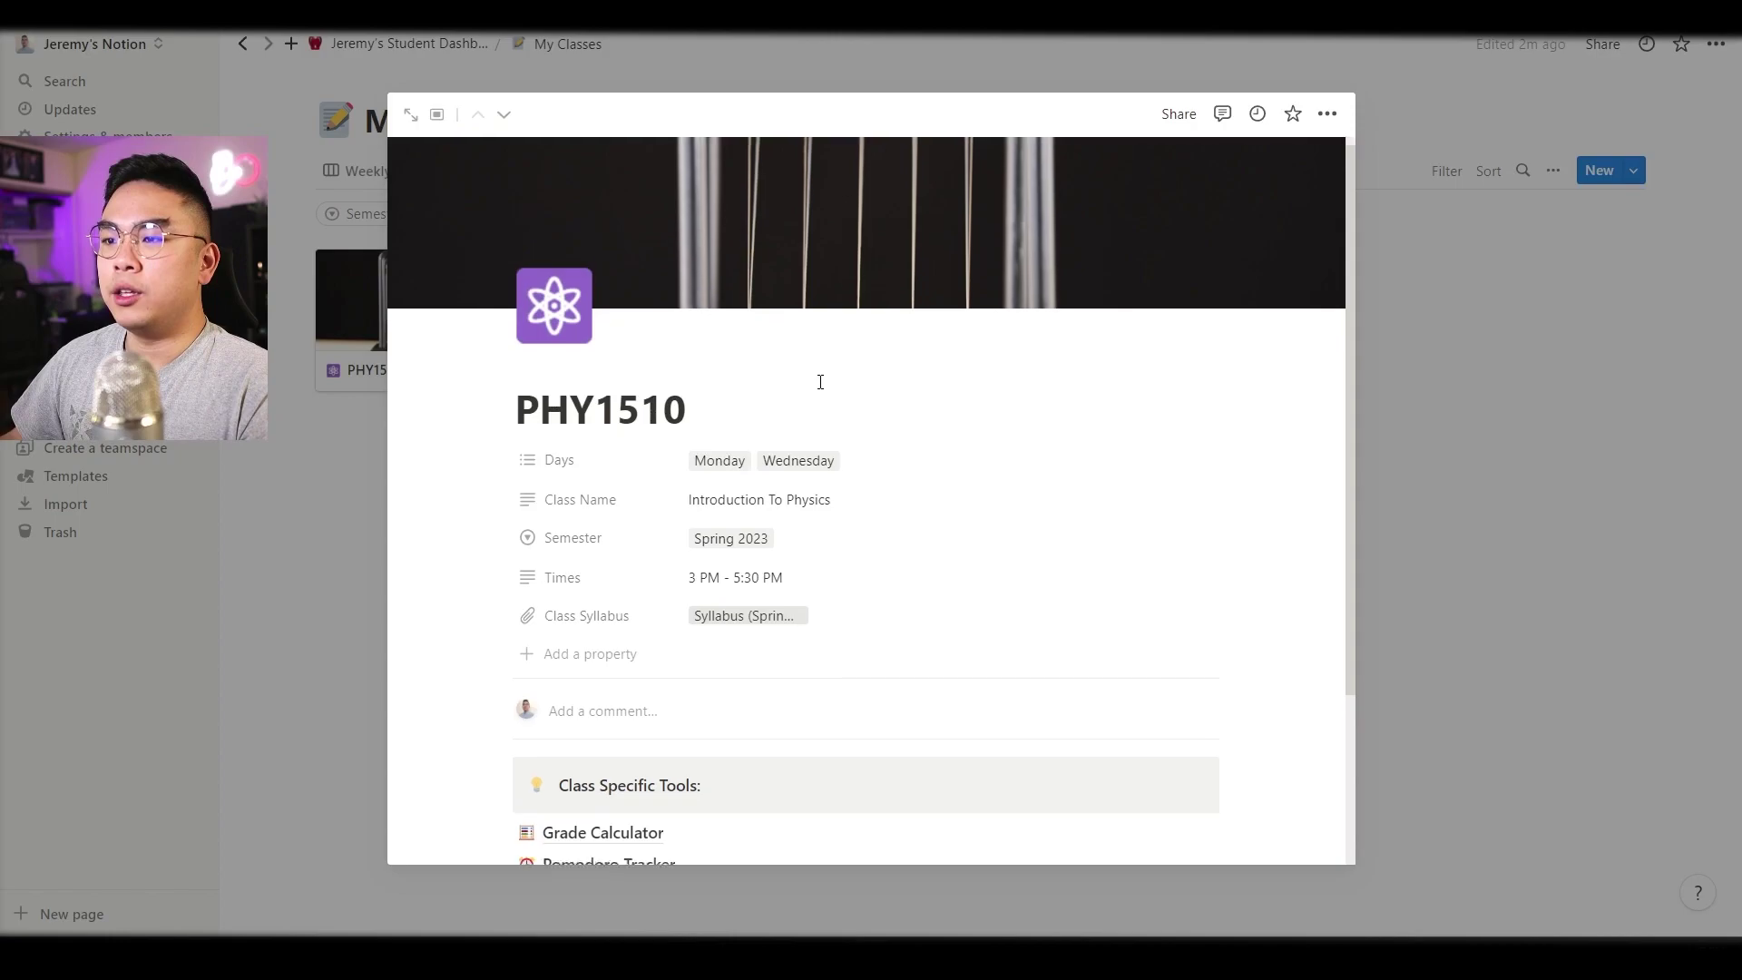
pyautogui.scroll(-2, 816, 386)
pyautogui.click(645, 695)
pyautogui.scroll(-2, 714, 698)
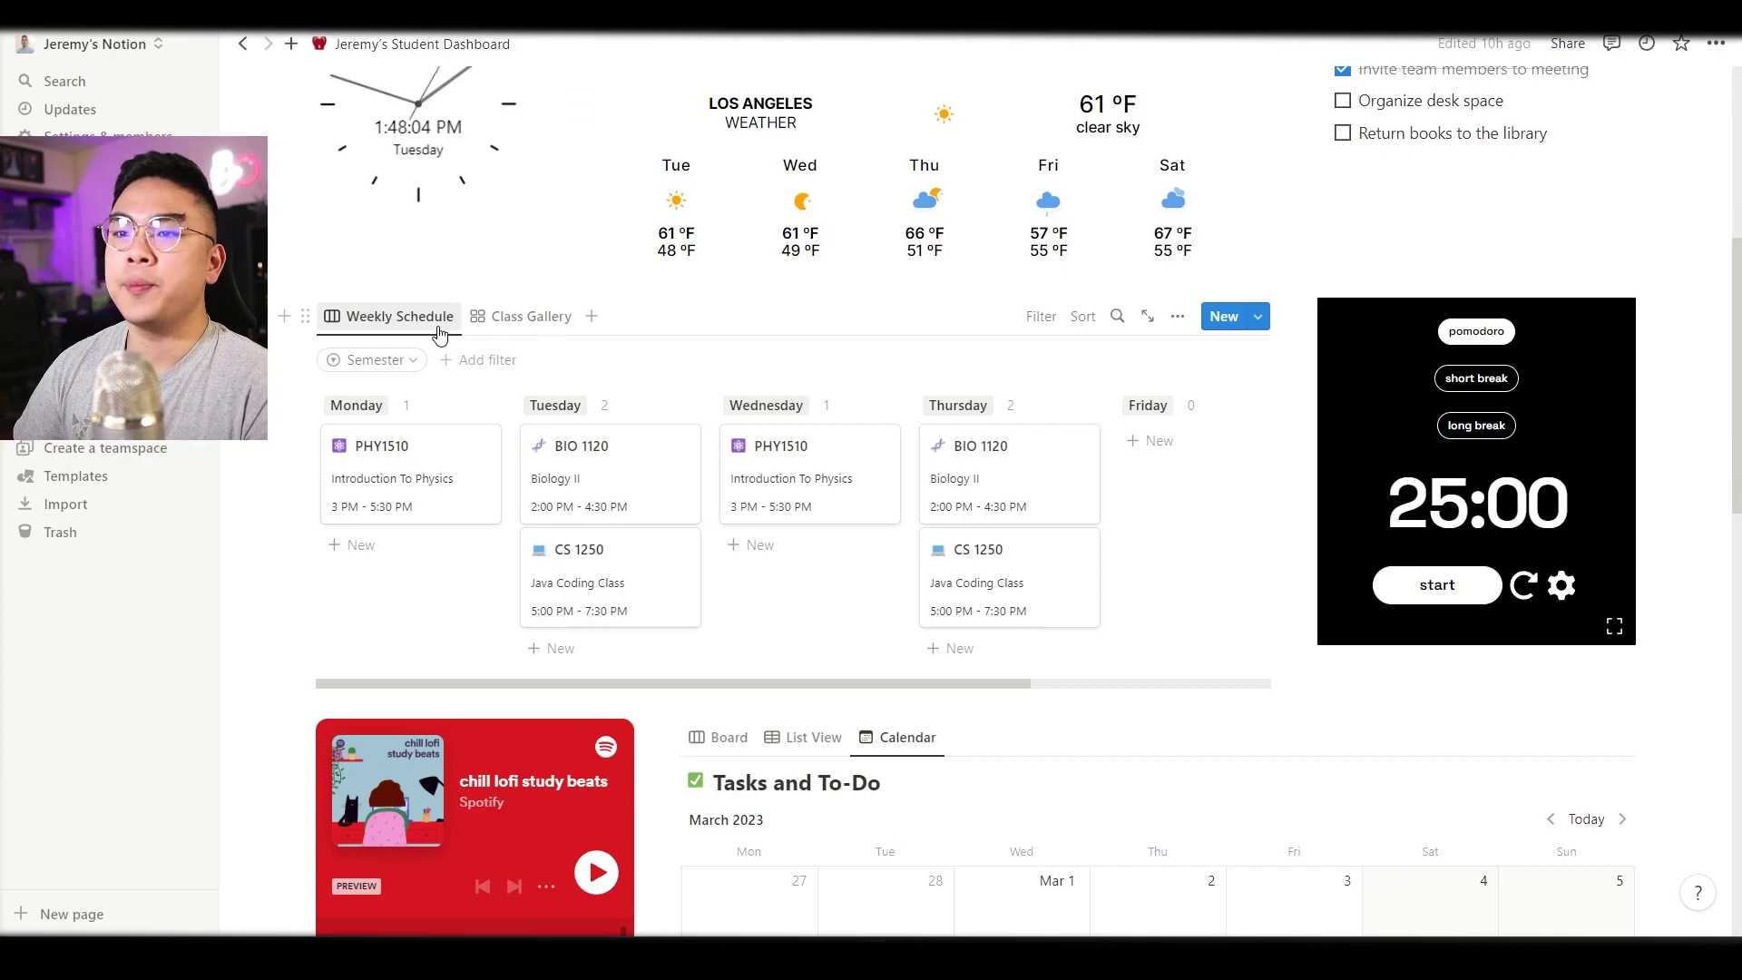
# Step: Duplicate the PHY1510 card and rename the copy's class name to Accounting 101
pyautogui.rightClick(460, 447)
pyautogui.rightClick(417, 461)
pyautogui.press('Escape')
pyautogui.hotkey('ctrl', 'z')
pyautogui.click(400, 577)
pyautogui.tripleClick(413, 583)
pyautogui.write('Accounting 101')
pyautogui.press('Return')
# Step: Retitle the copied class page ACC101, change its icon, and add a block below the notes callout
pyautogui.click(494, 544)
pyautogui.doubleClick(647, 413)
pyautogui.write('ACC101')
pyautogui.click(555, 319)
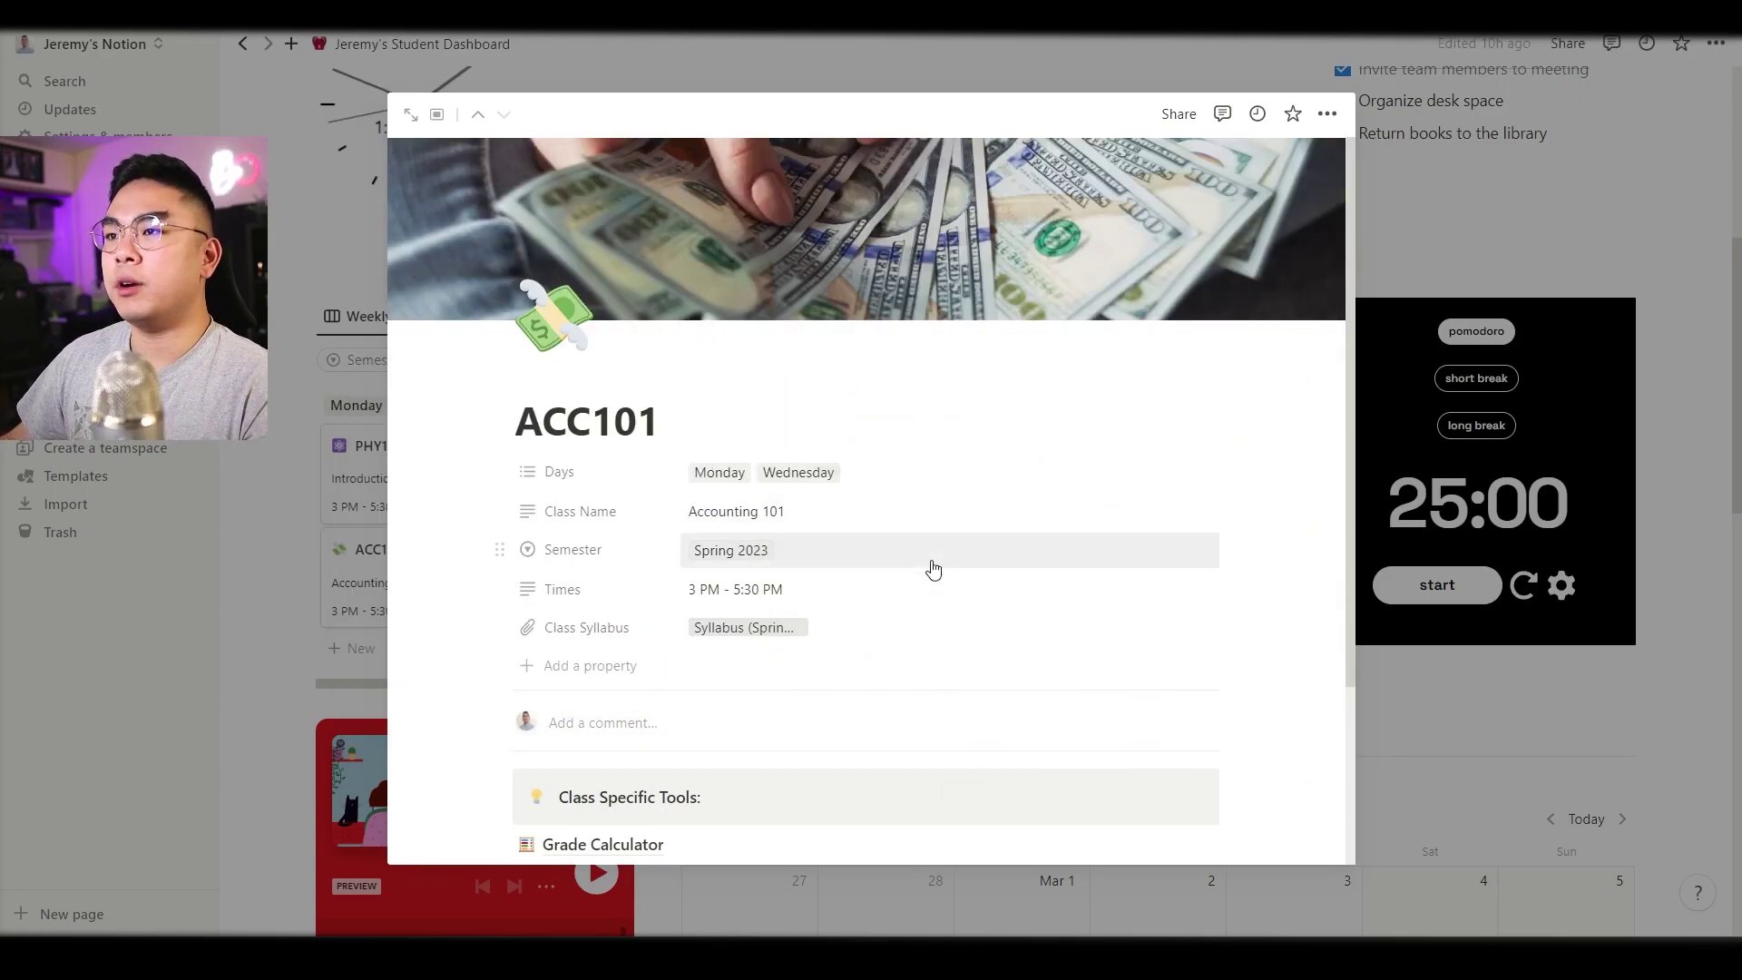
pyautogui.scroll(-1, 934, 570)
pyautogui.scroll(-3, 935, 568)
pyautogui.click(762, 788)
pyautogui.click(246, 631)
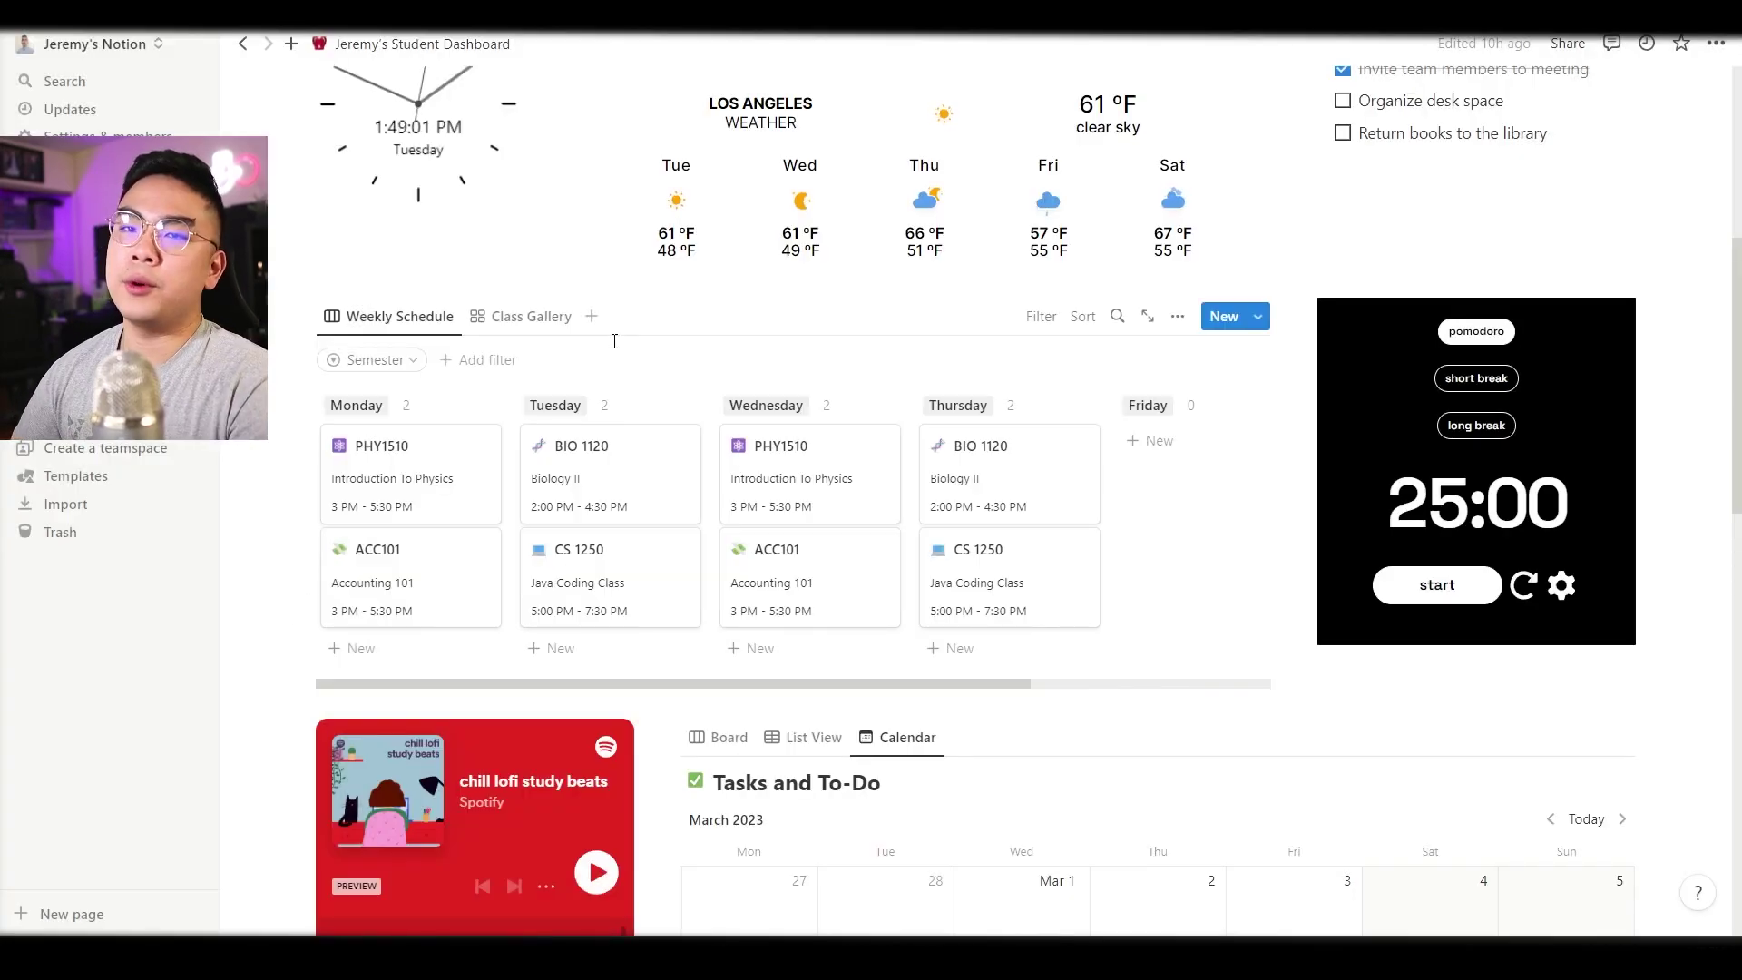
# Step: Review the Pomodoro widget's focus, short break and long break timer lengths, then scroll to the calendar
pyautogui.scroll(1, 1580, 531)
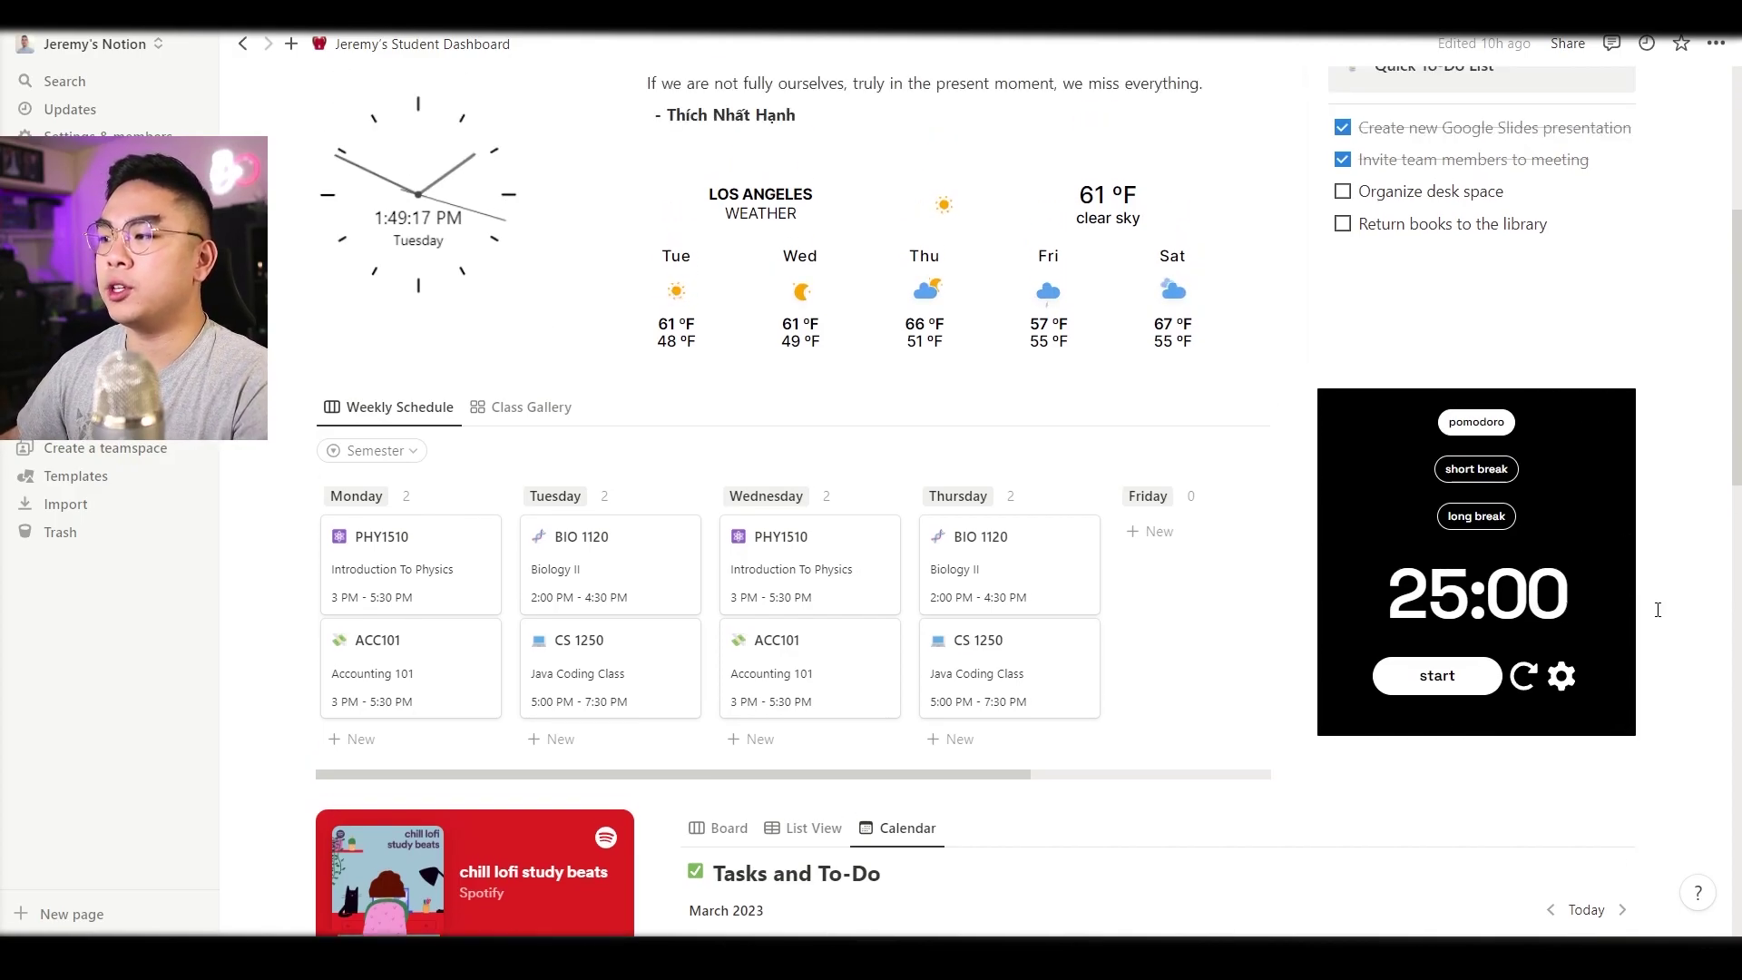
pyautogui.scroll(1, 1660, 602)
pyautogui.click(1559, 767)
pyautogui.click(1369, 569)
pyautogui.scroll(-1, 1369, 568)
pyautogui.press('Tab')
pyautogui.scroll(-1, 1470, 653)
pyautogui.press('Tab')
pyautogui.scroll(-1, 1514, 629)
pyautogui.click(1476, 700)
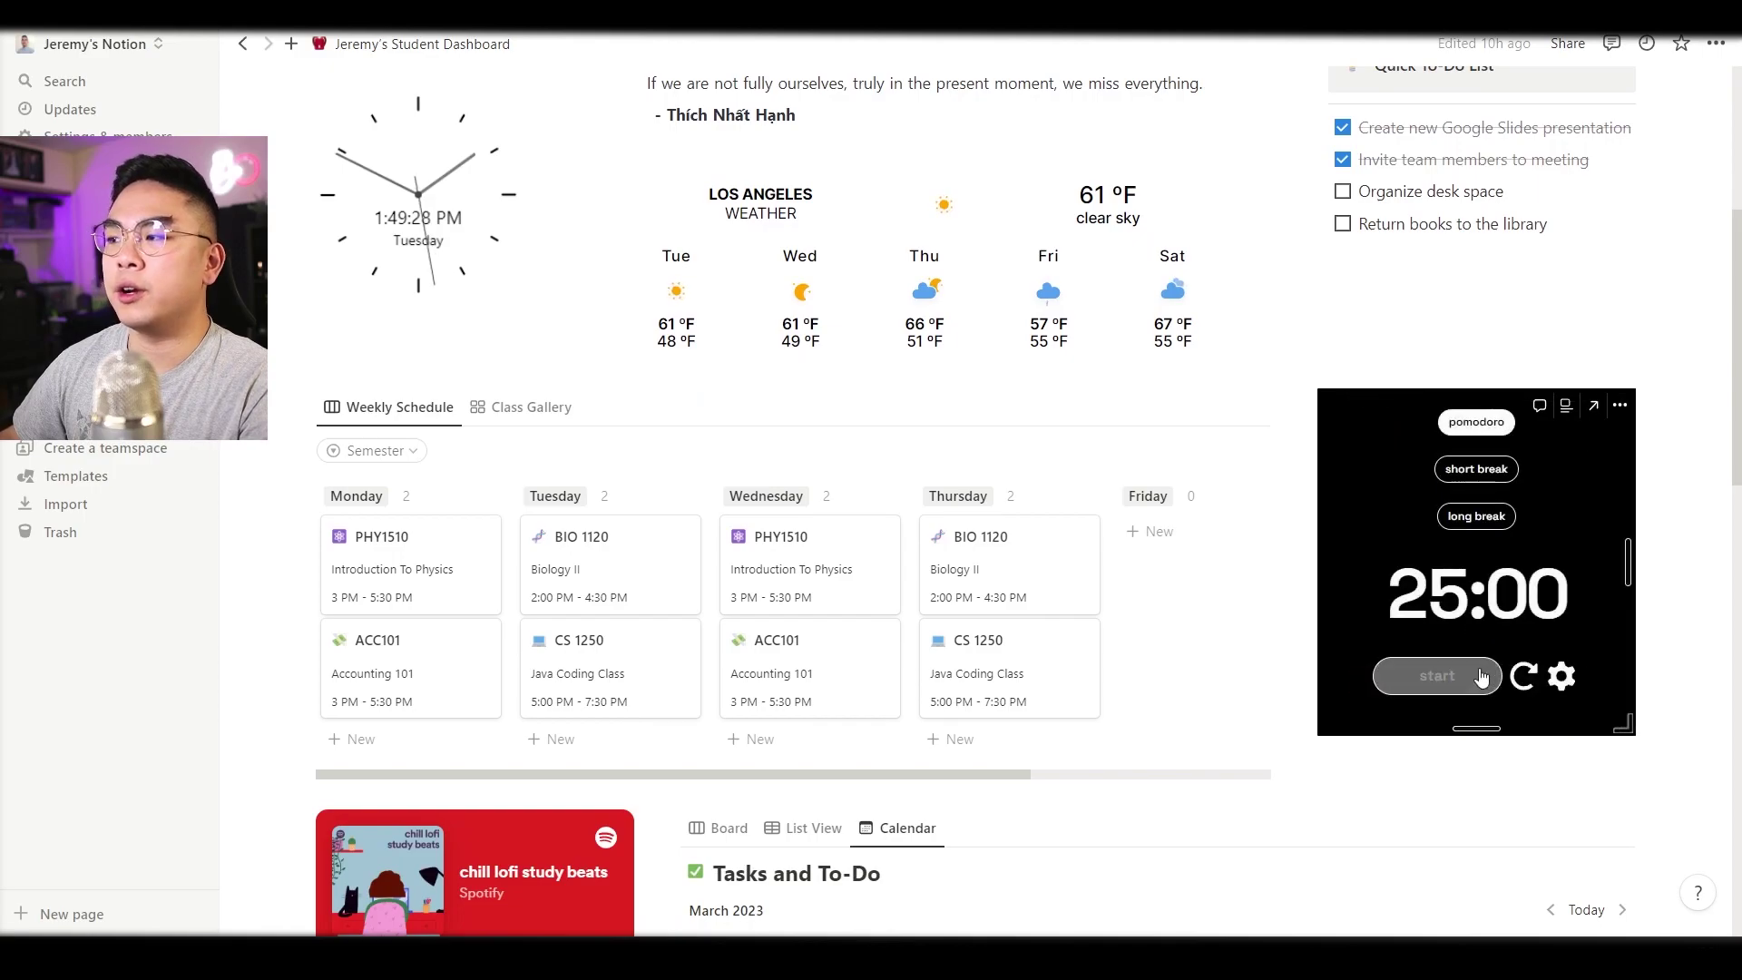
pyautogui.scroll(-7, 996, 275)
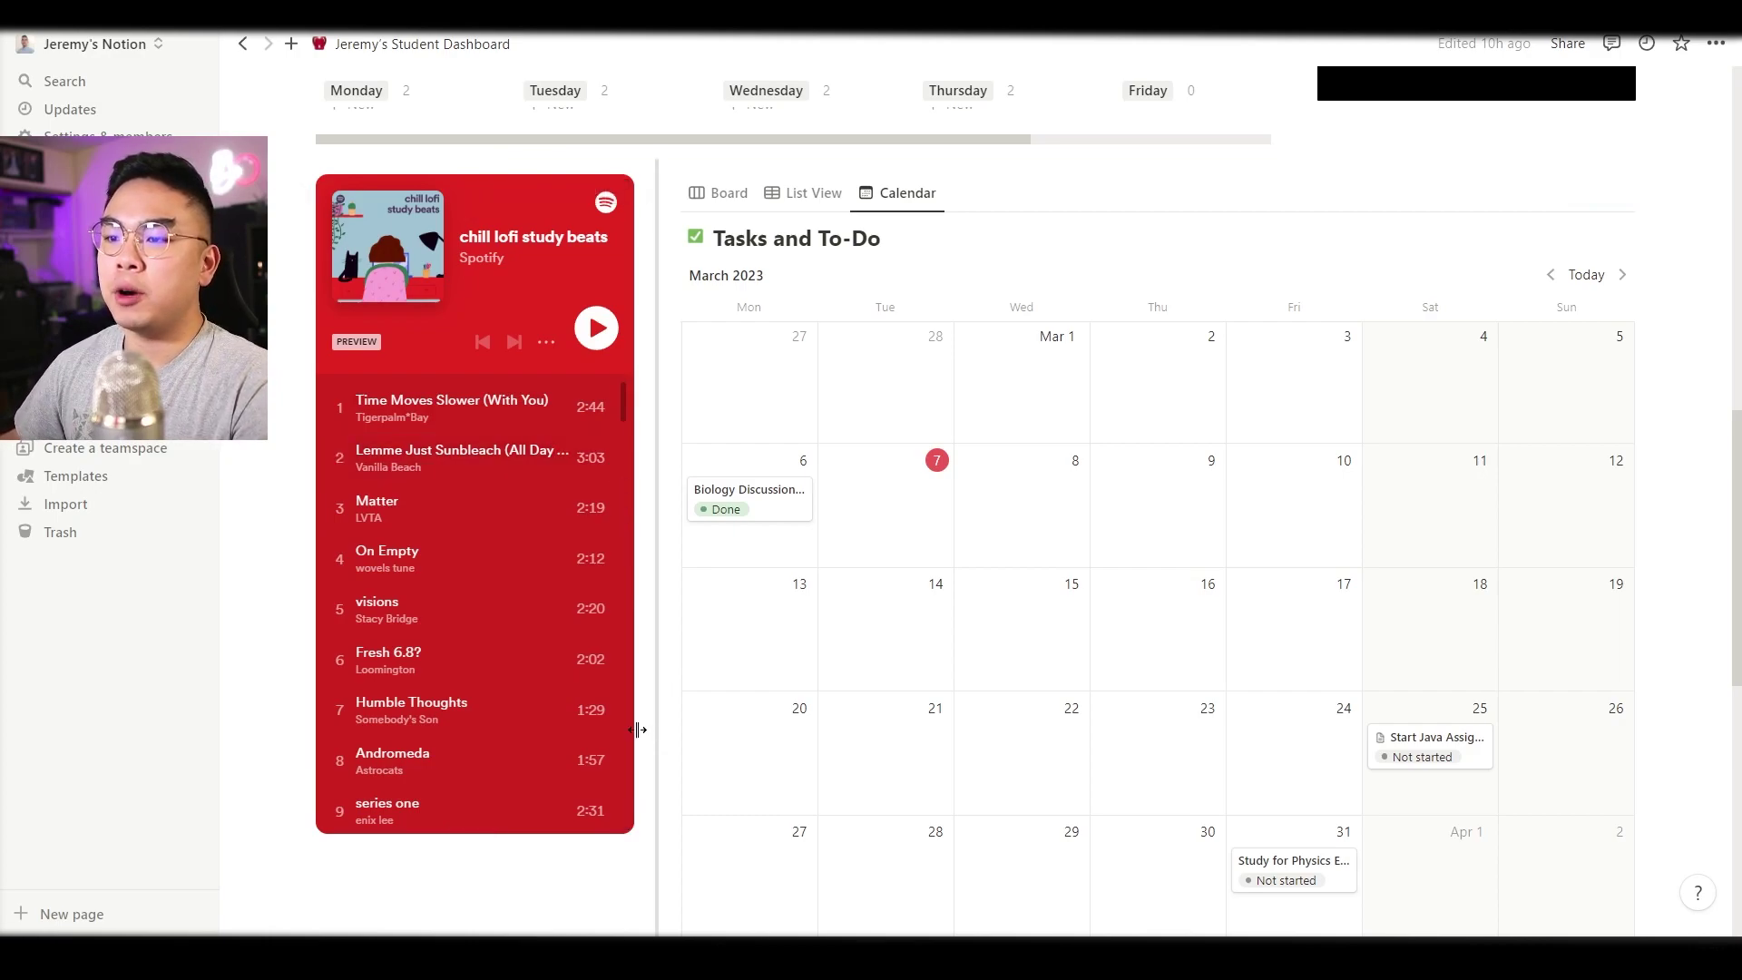
# Step: Delete the old chill lofi study beats Spotify embed
pyautogui.click(618, 191)
pyautogui.click(501, 857)
pyautogui.click(618, 191)
pyautogui.click(626, 272)
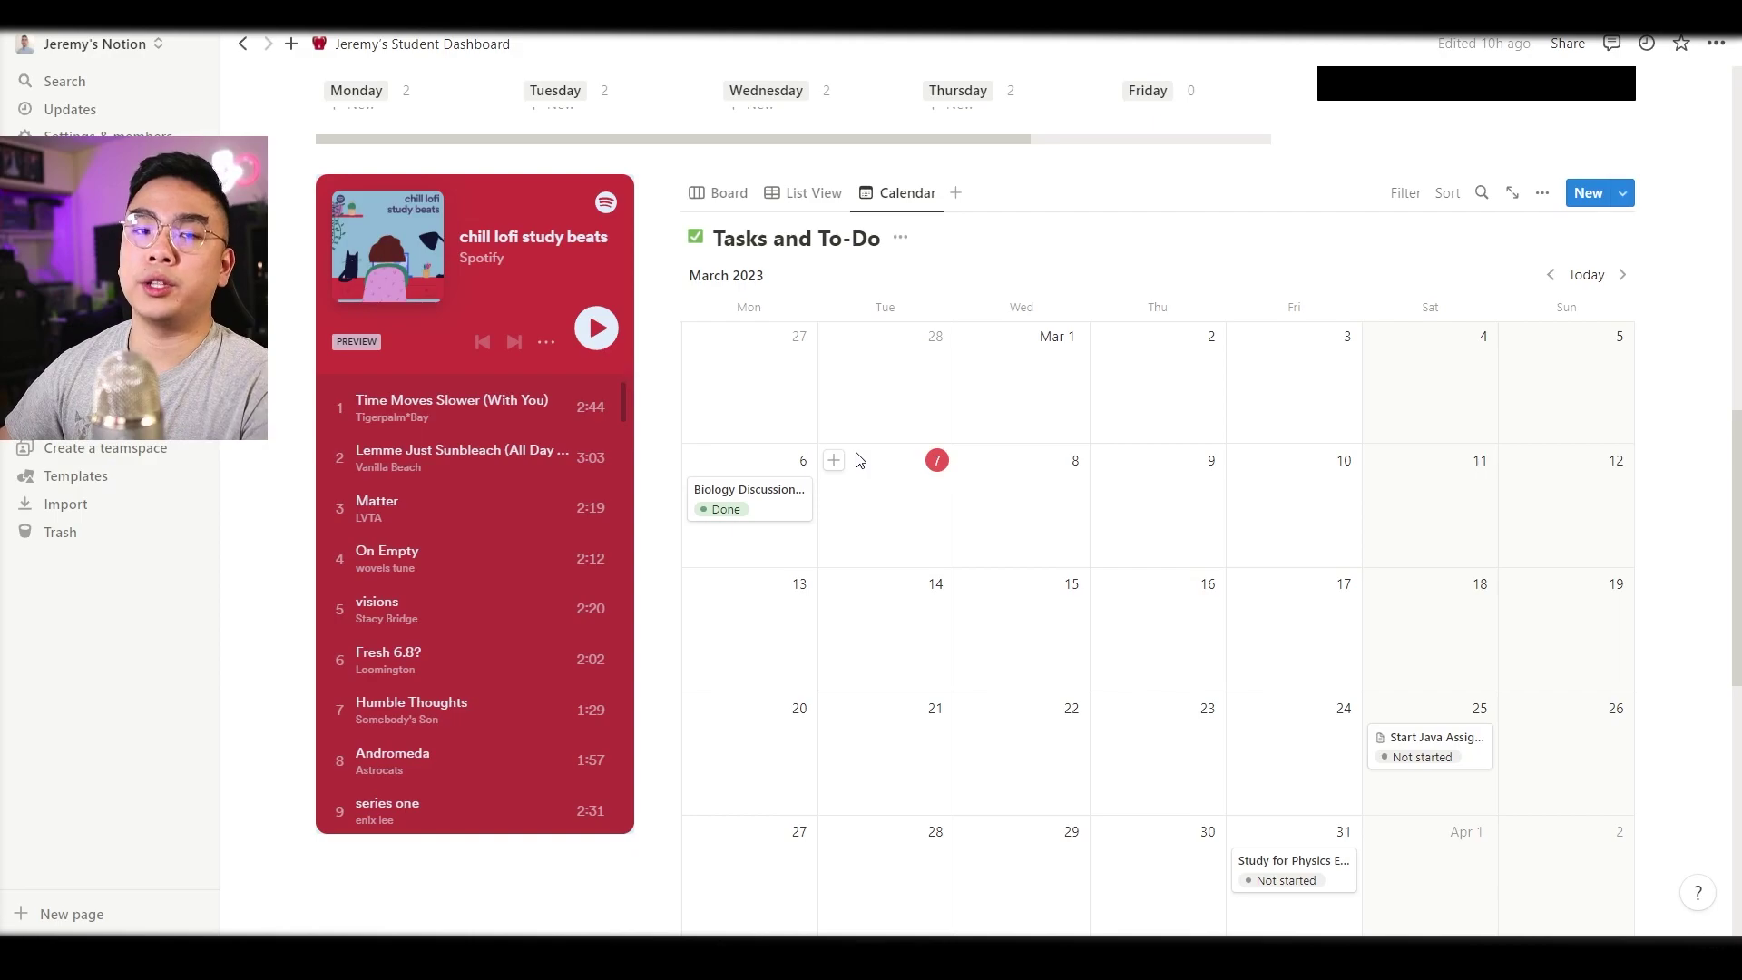
pyautogui.click(307, 191)
pyautogui.click(204, 103)
# Step: Paste the Coding Mode Spotify playlist link as an embed and drag it taller
pyautogui.click(381, 194)
pyautogui.rightClick(379, 202)
pyautogui.click(362, 218)
pyautogui.click(663, 307)
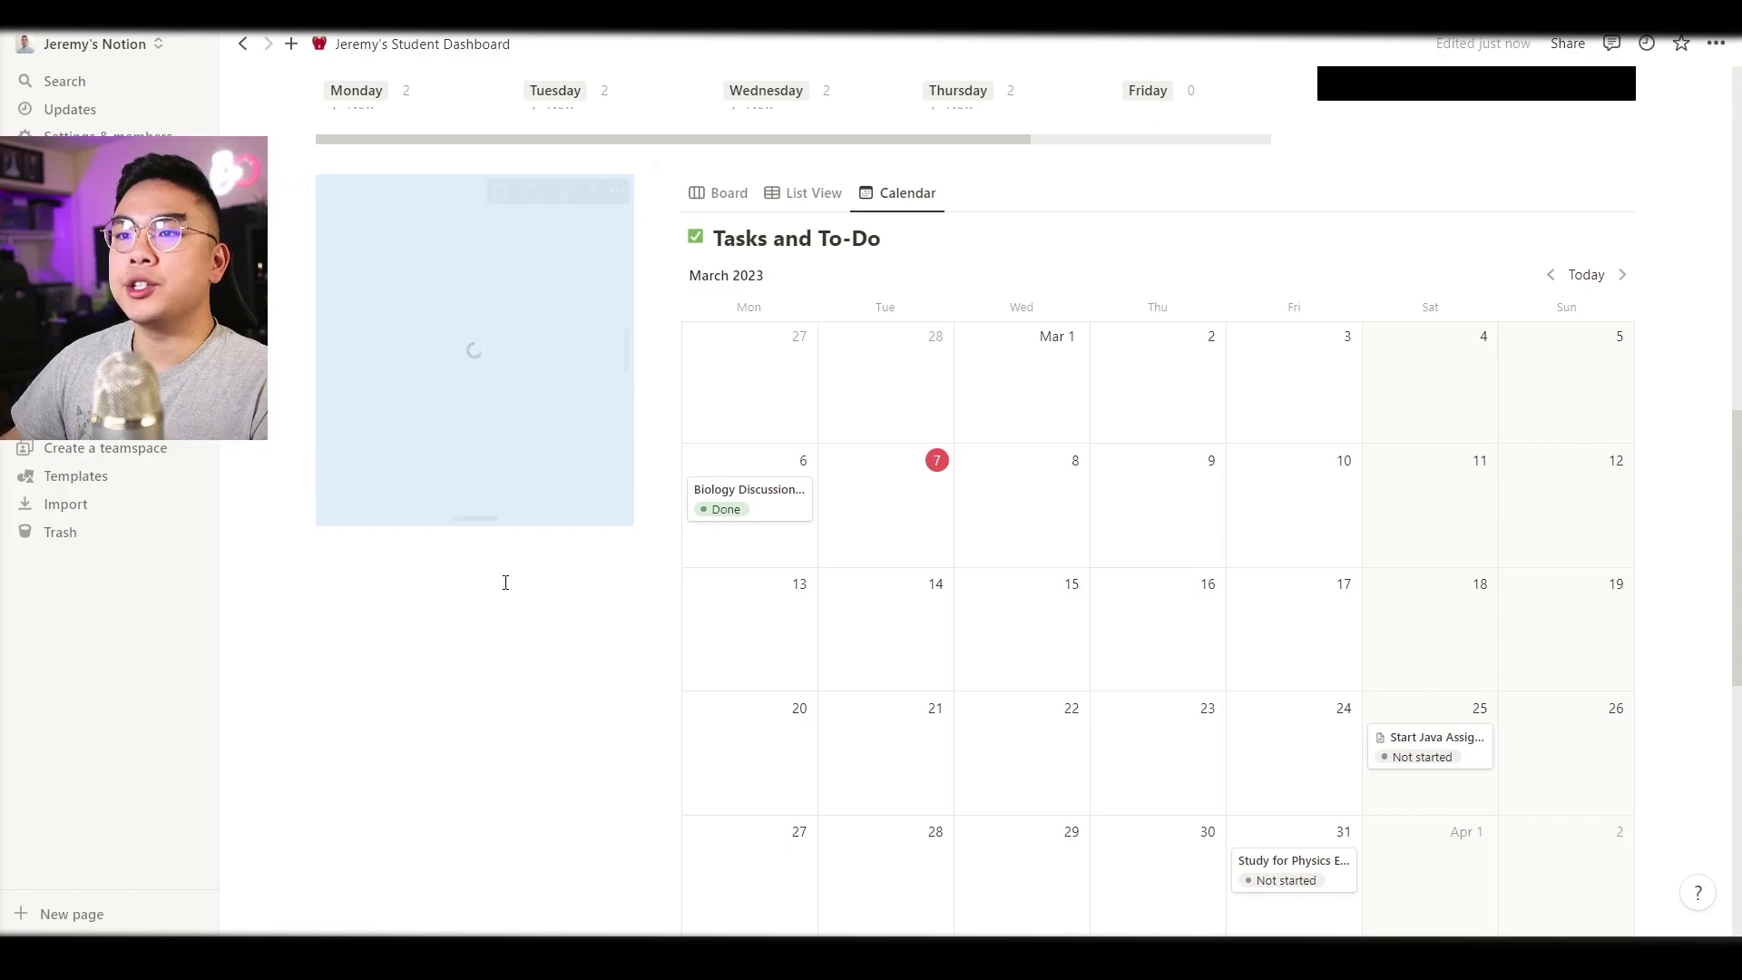
pyautogui.moveTo(459, 518); pyautogui.dragTo(510, 788)
pyautogui.click(514, 833)
pyautogui.scroll(3, 633, 639)
pyautogui.scroll(-3, 816, 390)
# Step: Show Tasks as a table and link Start Java Assignment 1 to class CS 1250
pyautogui.scroll(1, 871, 372)
pyautogui.click(816, 171)
pyautogui.click(719, 177)
pyautogui.click(762, 330)
pyautogui.click(812, 173)
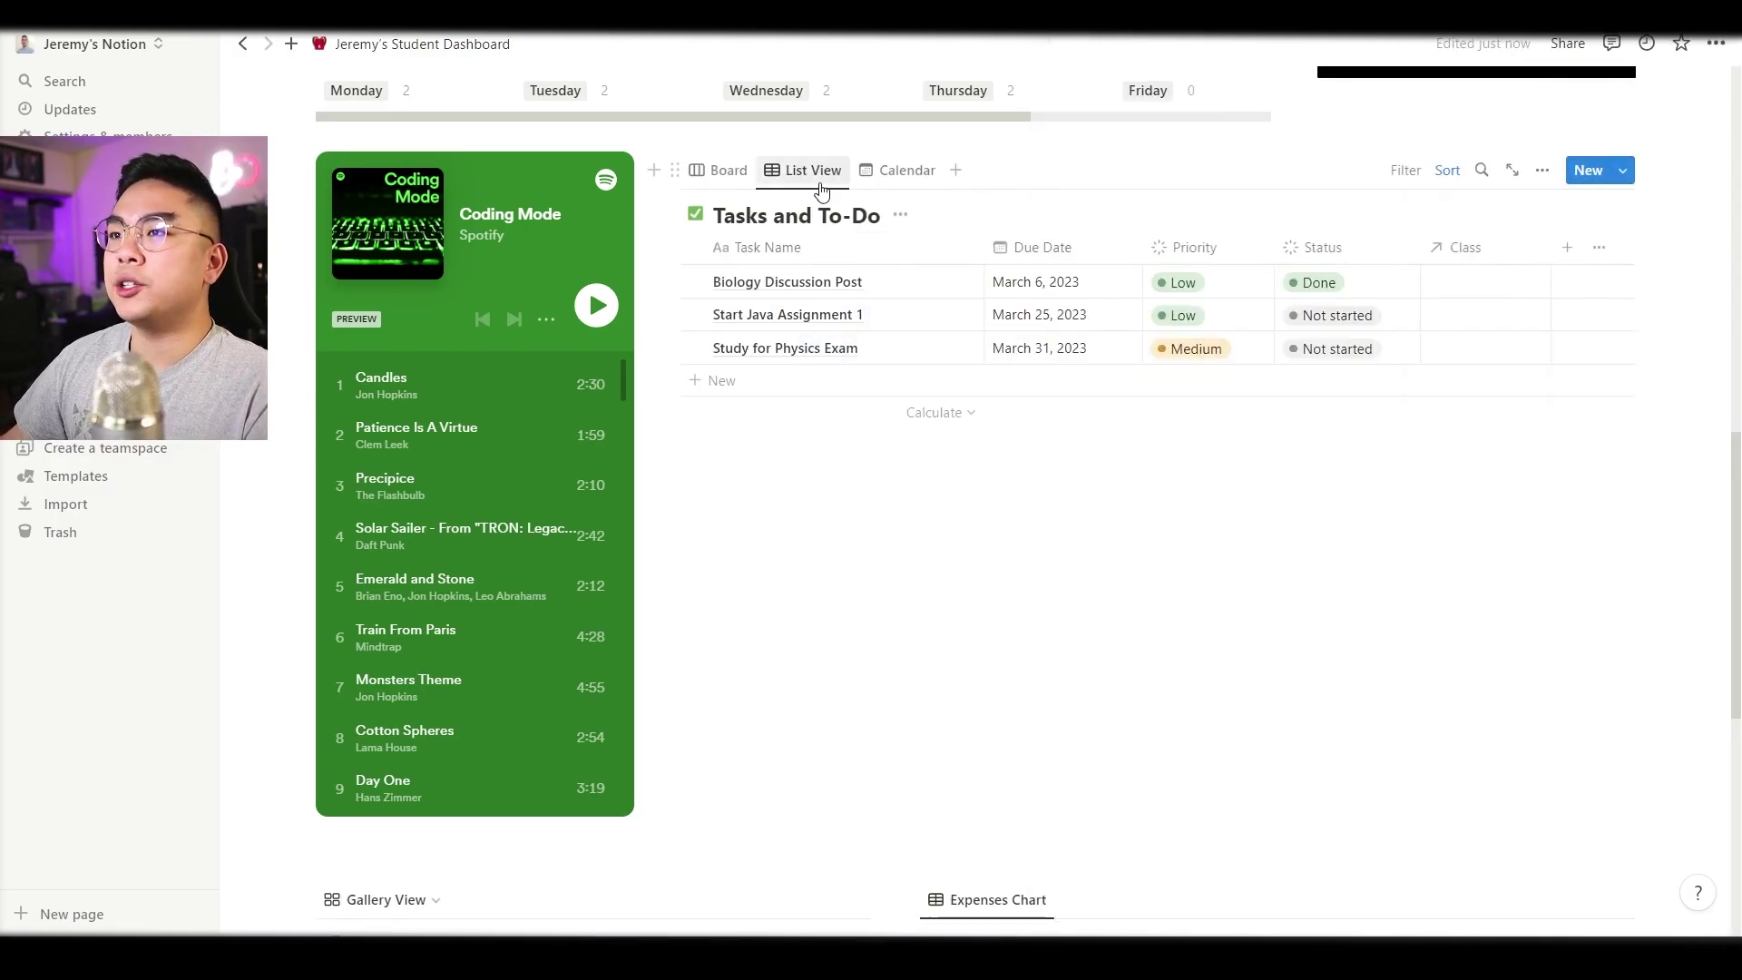
pyautogui.click(1470, 318)
pyautogui.click(1400, 412)
pyautogui.press('Escape')
# Step: Confirm from the CS 1250 page's backlinks that the task is linked
pyautogui.scroll(6, 1498, 332)
pyautogui.click(655, 575)
pyautogui.click(564, 774)
pyautogui.click(448, 839)
# Step: Link Study for Physics Exam to ACC101 and return Tasks to the board view
pyautogui.click(1478, 531)
pyautogui.click(1381, 661)
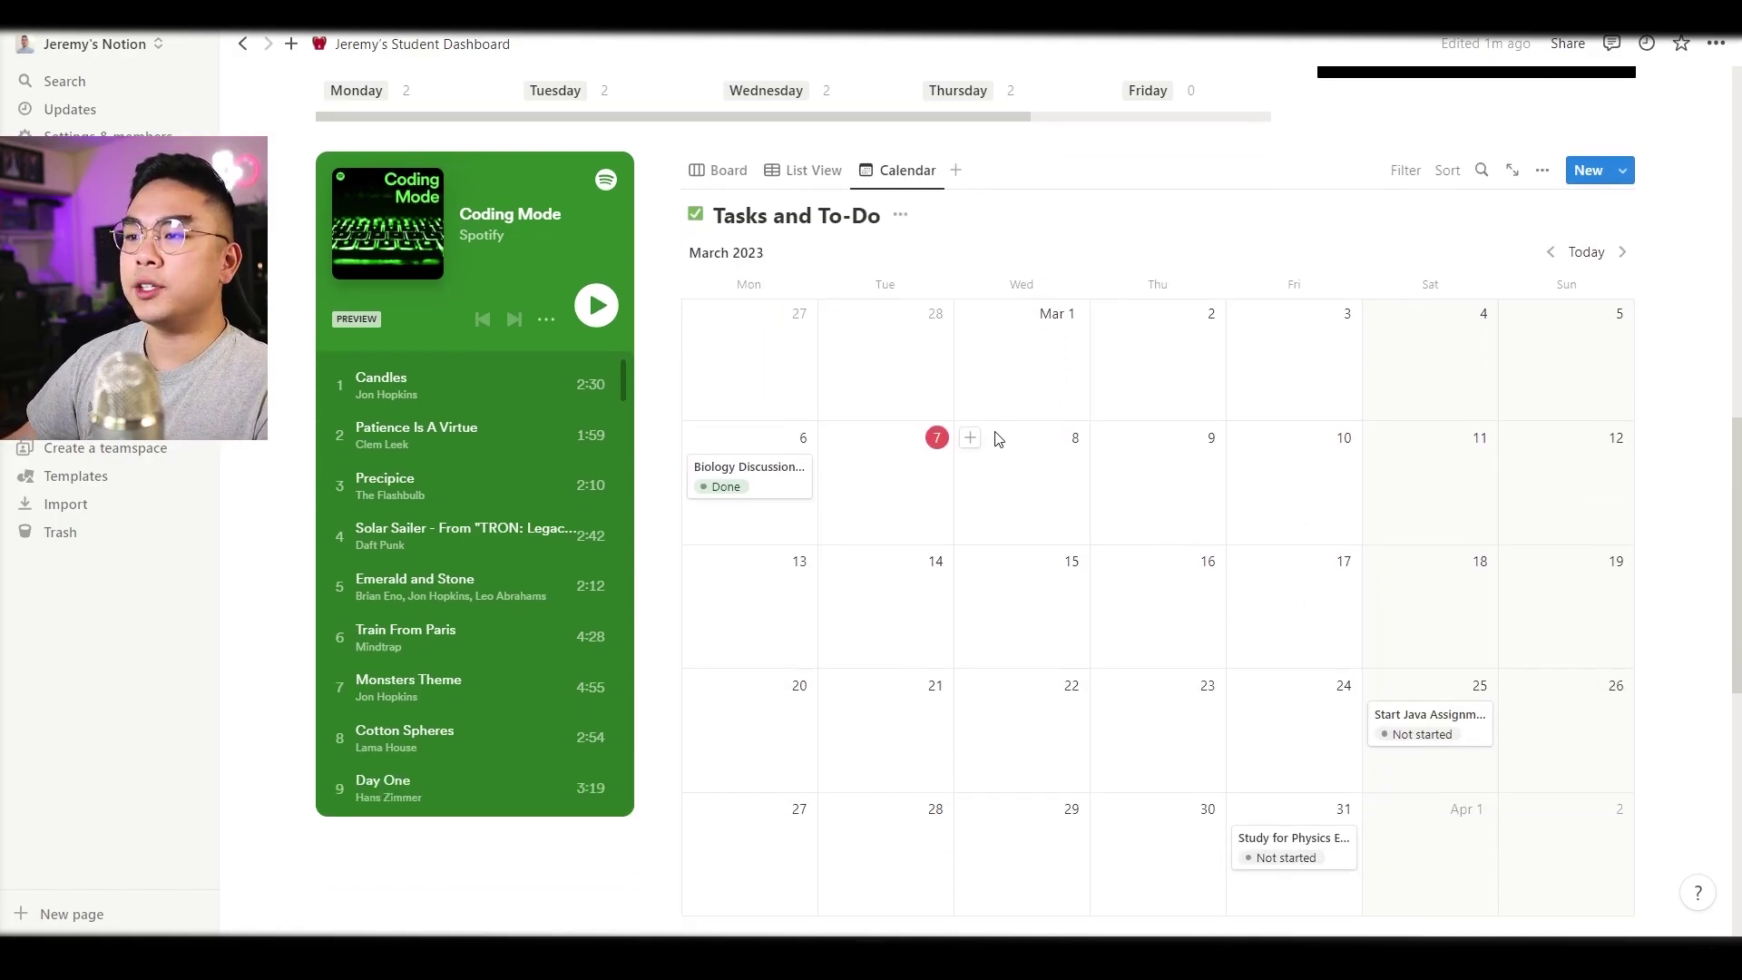
pyautogui.scroll(-2, 1016, 435)
pyautogui.scroll(2, 1370, 608)
pyautogui.click(706, 177)
pyautogui.scroll(-7, 902, 166)
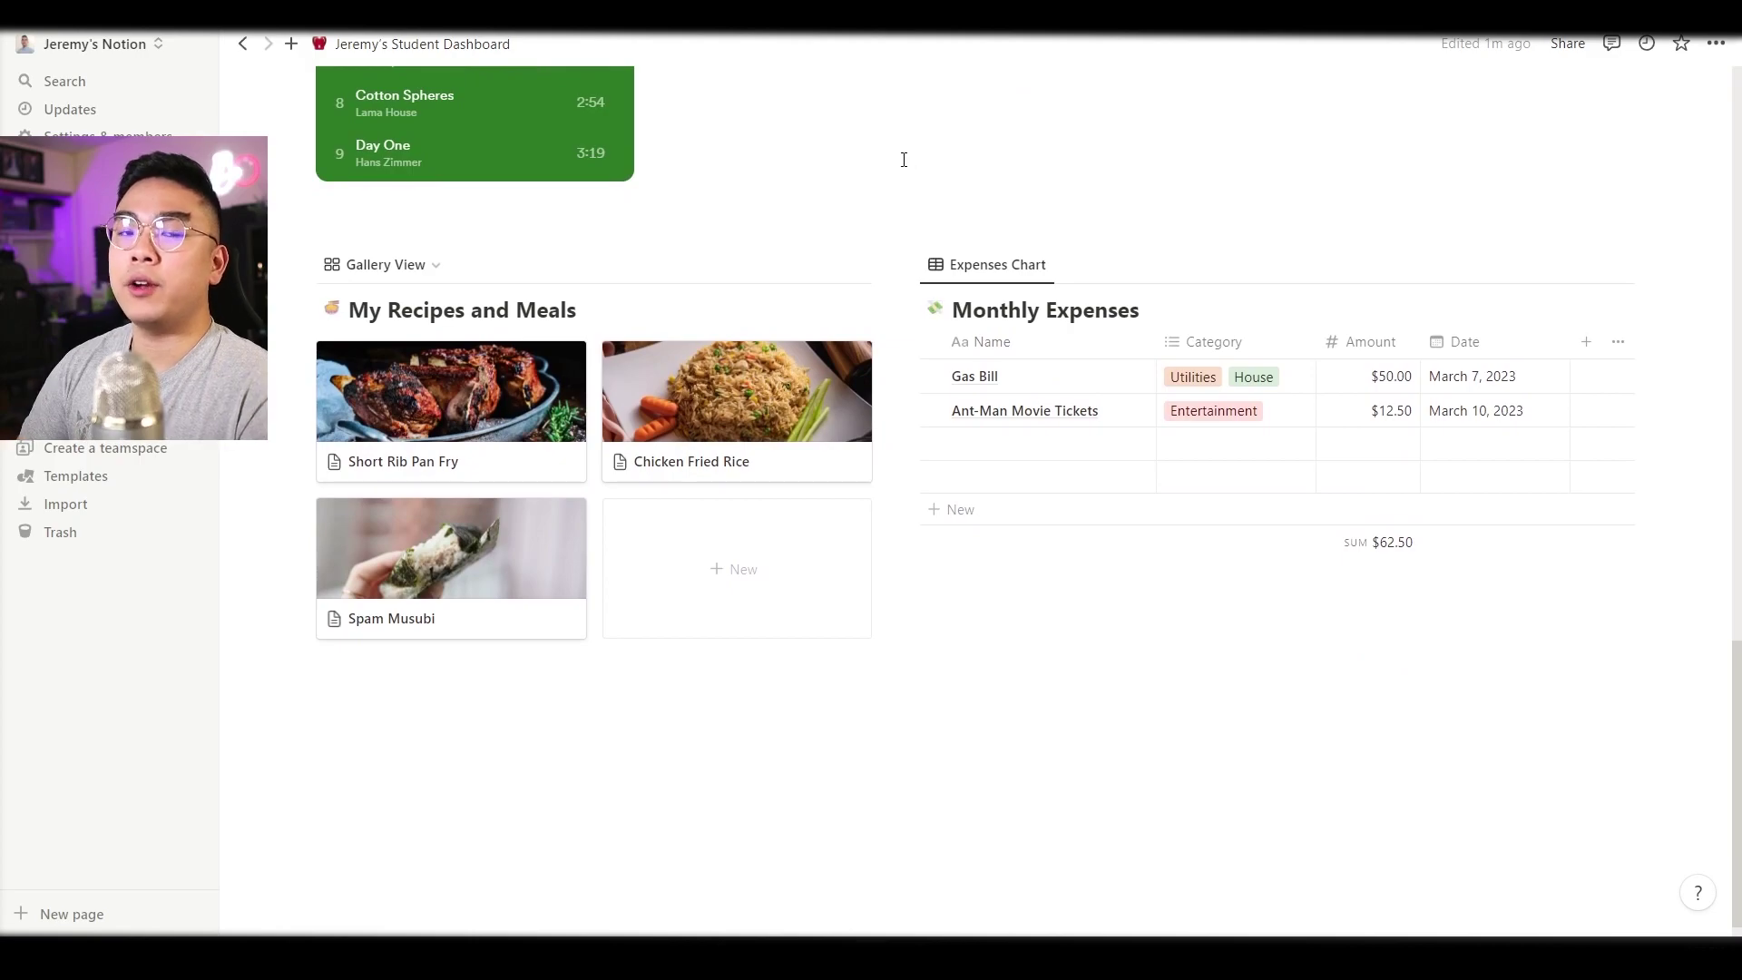
# Step: Open the Chicken Fried Rice recipe page from the recipes gallery
pyautogui.click(735, 428)
pyautogui.click(835, 445)
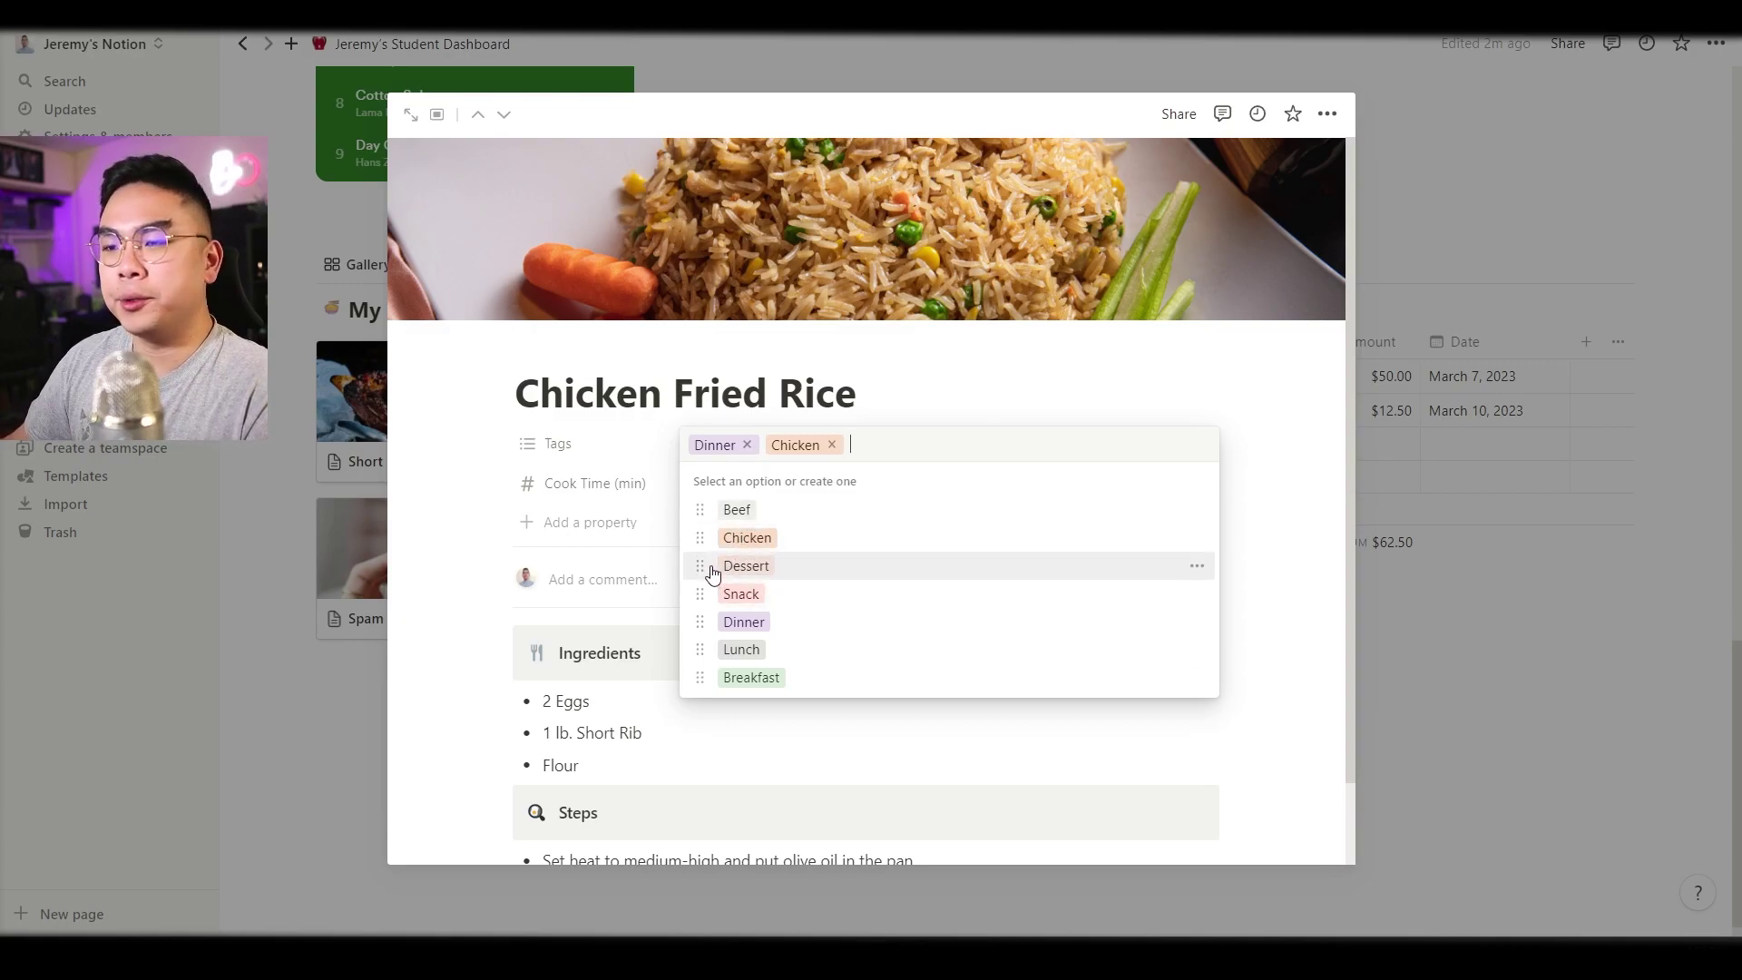
pyautogui.click(470, 566)
pyautogui.scroll(-1, 676, 495)
pyautogui.scroll(1, 845, 756)
pyautogui.click(281, 695)
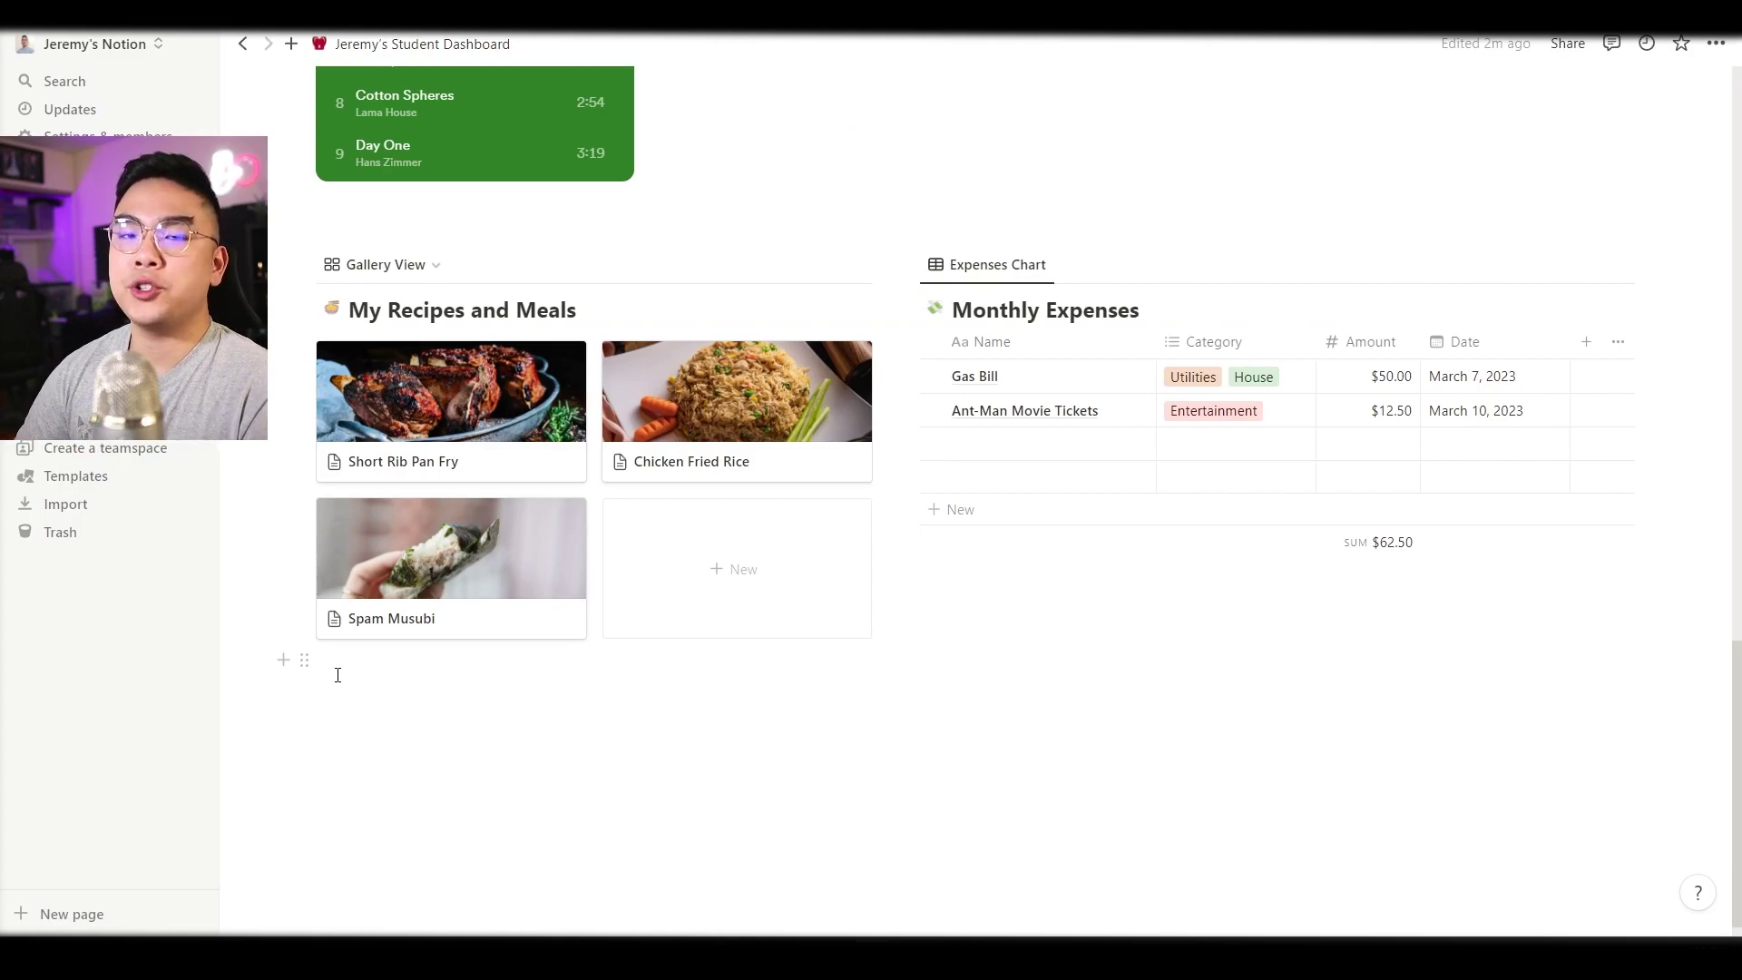
# Step: Switch My Recipes and Meals from Gallery to List view and narrow the Tags column so Cook Time fits
pyautogui.click(384, 264)
pyautogui.click(363, 369)
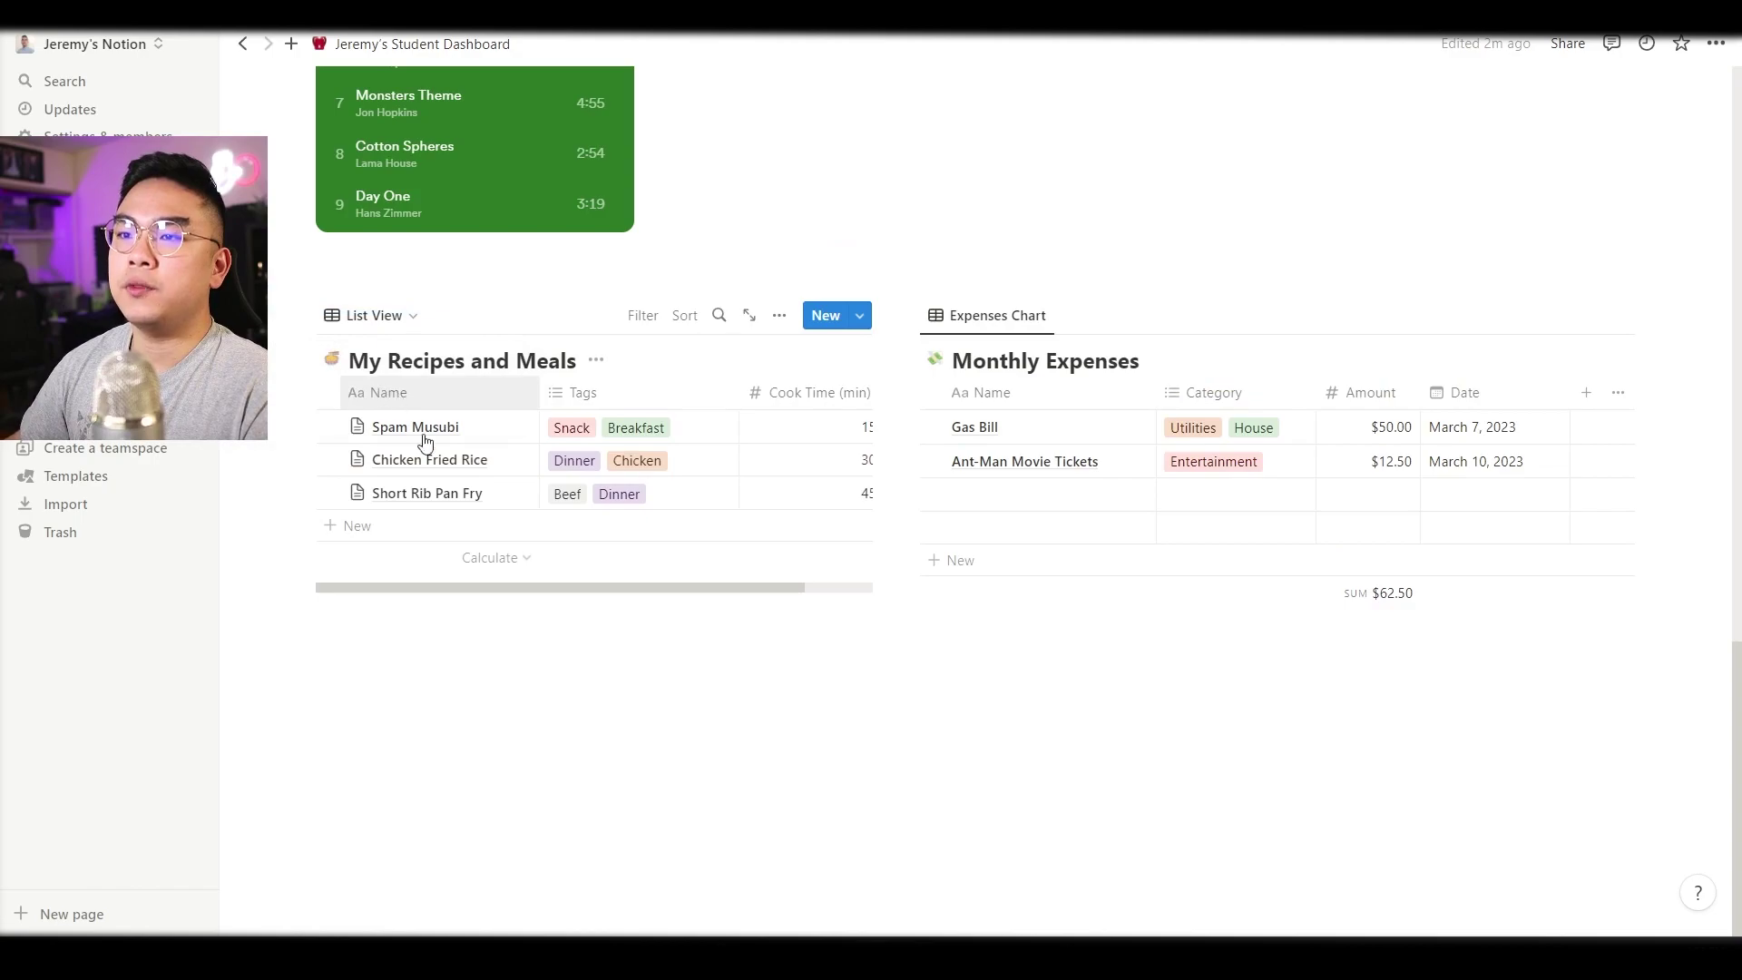
pyautogui.moveTo(557, 587)
pyautogui.mouseDown()
pyautogui.moveTo(658, 580)
pyautogui.moveTo(553, 590)
pyautogui.mouseUp()
pyautogui.moveTo(739, 388); pyautogui.dragTo(699, 390)
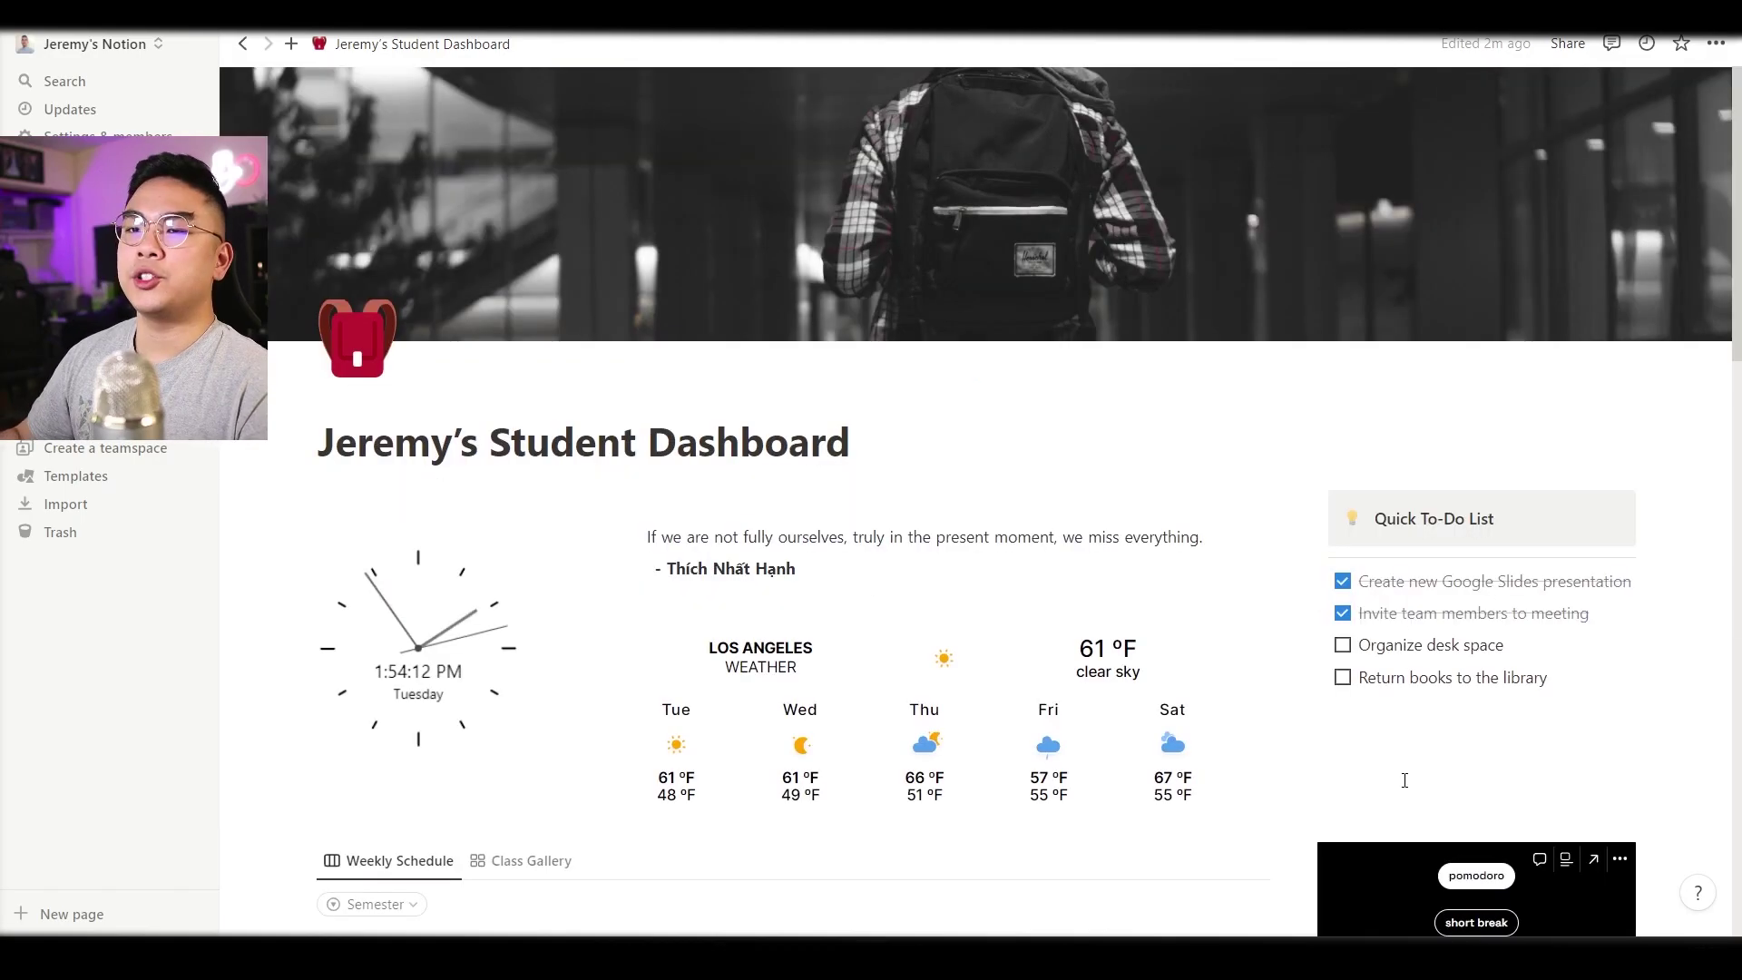
pyautogui.scroll(15, 1411, 635)
# Step: Show My Classes as the Class Gallery with PHY1510, ACC101, CS 1250 and BIO 1120 cards
pyautogui.scroll(-5, 1405, 780)
pyautogui.click(519, 406)
pyautogui.scroll(-3, 689, 449)
pyautogui.scroll(5, 817, 509)
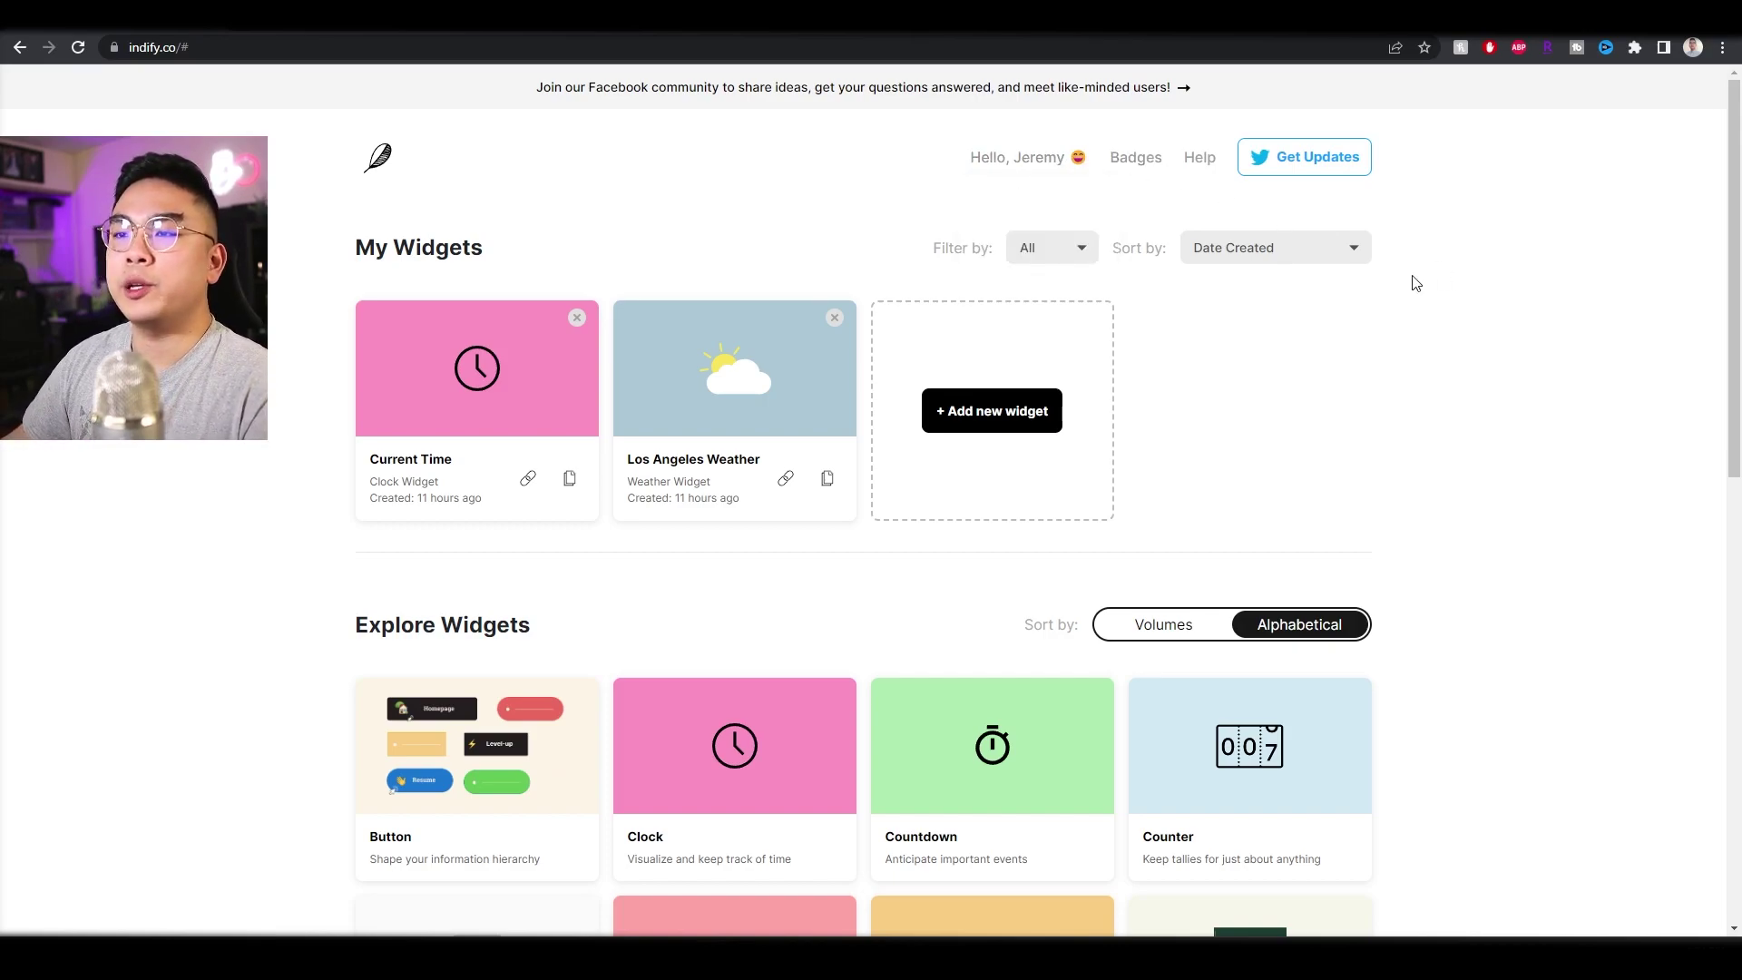
# Step: Copy the Indify weather widget's embed link from its settings page
pyautogui.click(692, 399)
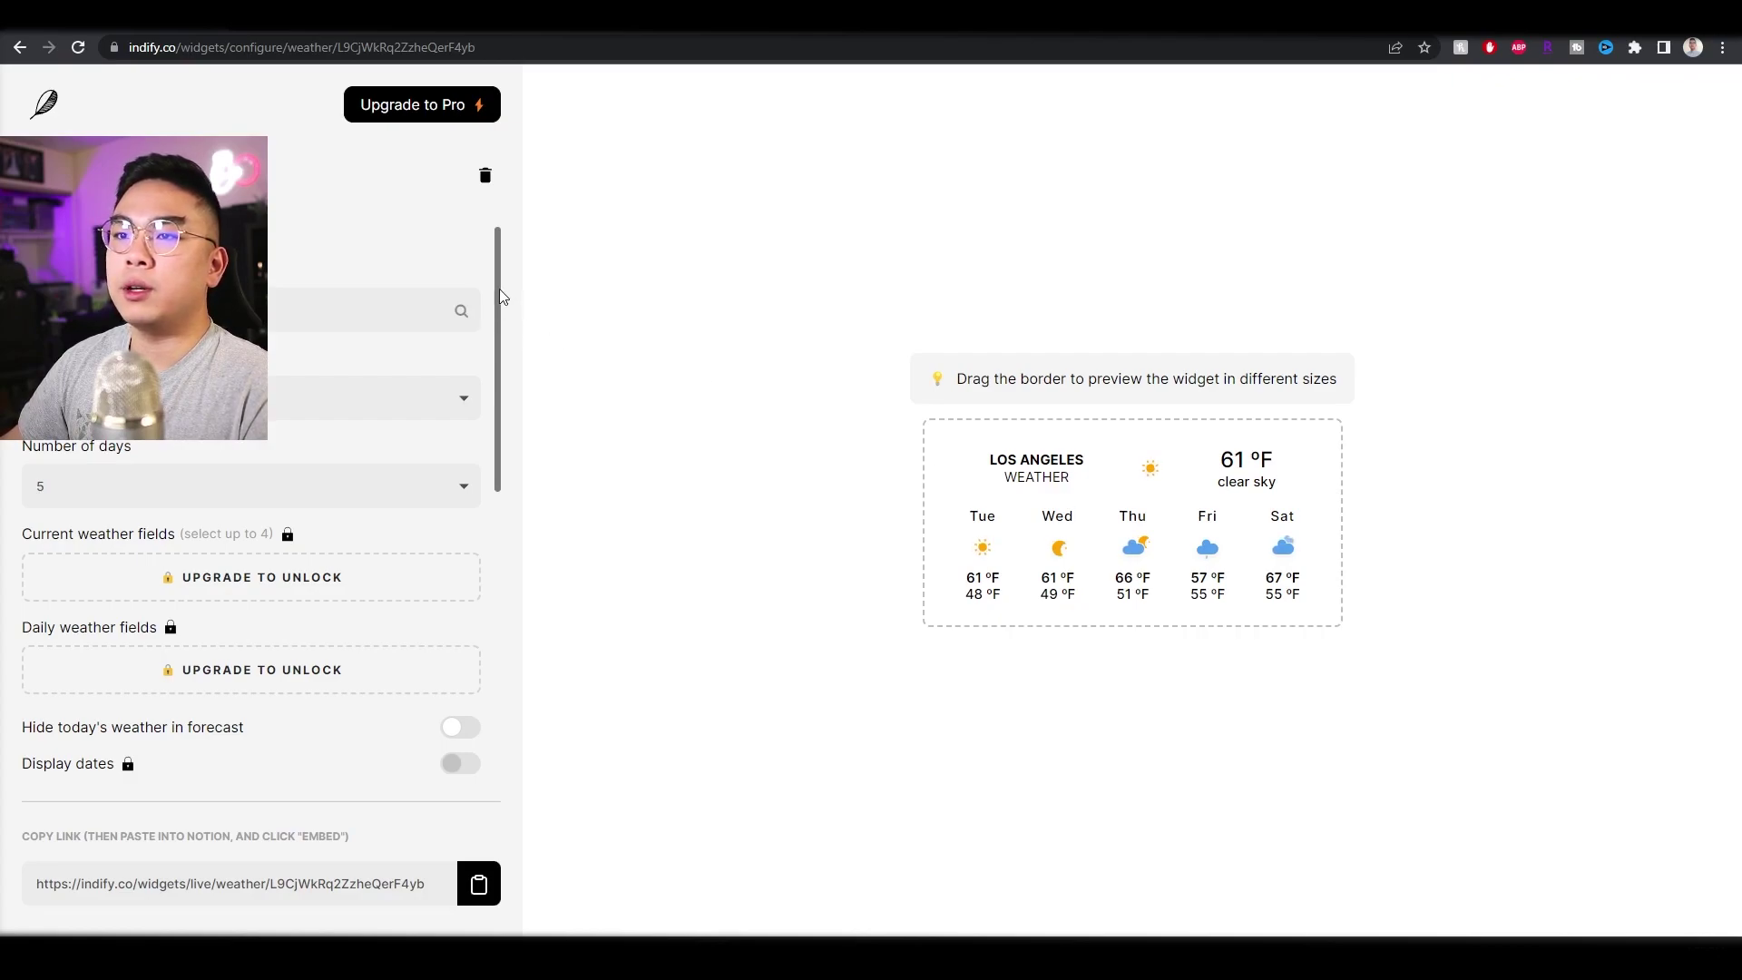
pyautogui.moveTo(500, 291); pyautogui.dragTo(494, 609)
pyautogui.scroll(6, 265, 497)
pyautogui.click(479, 894)
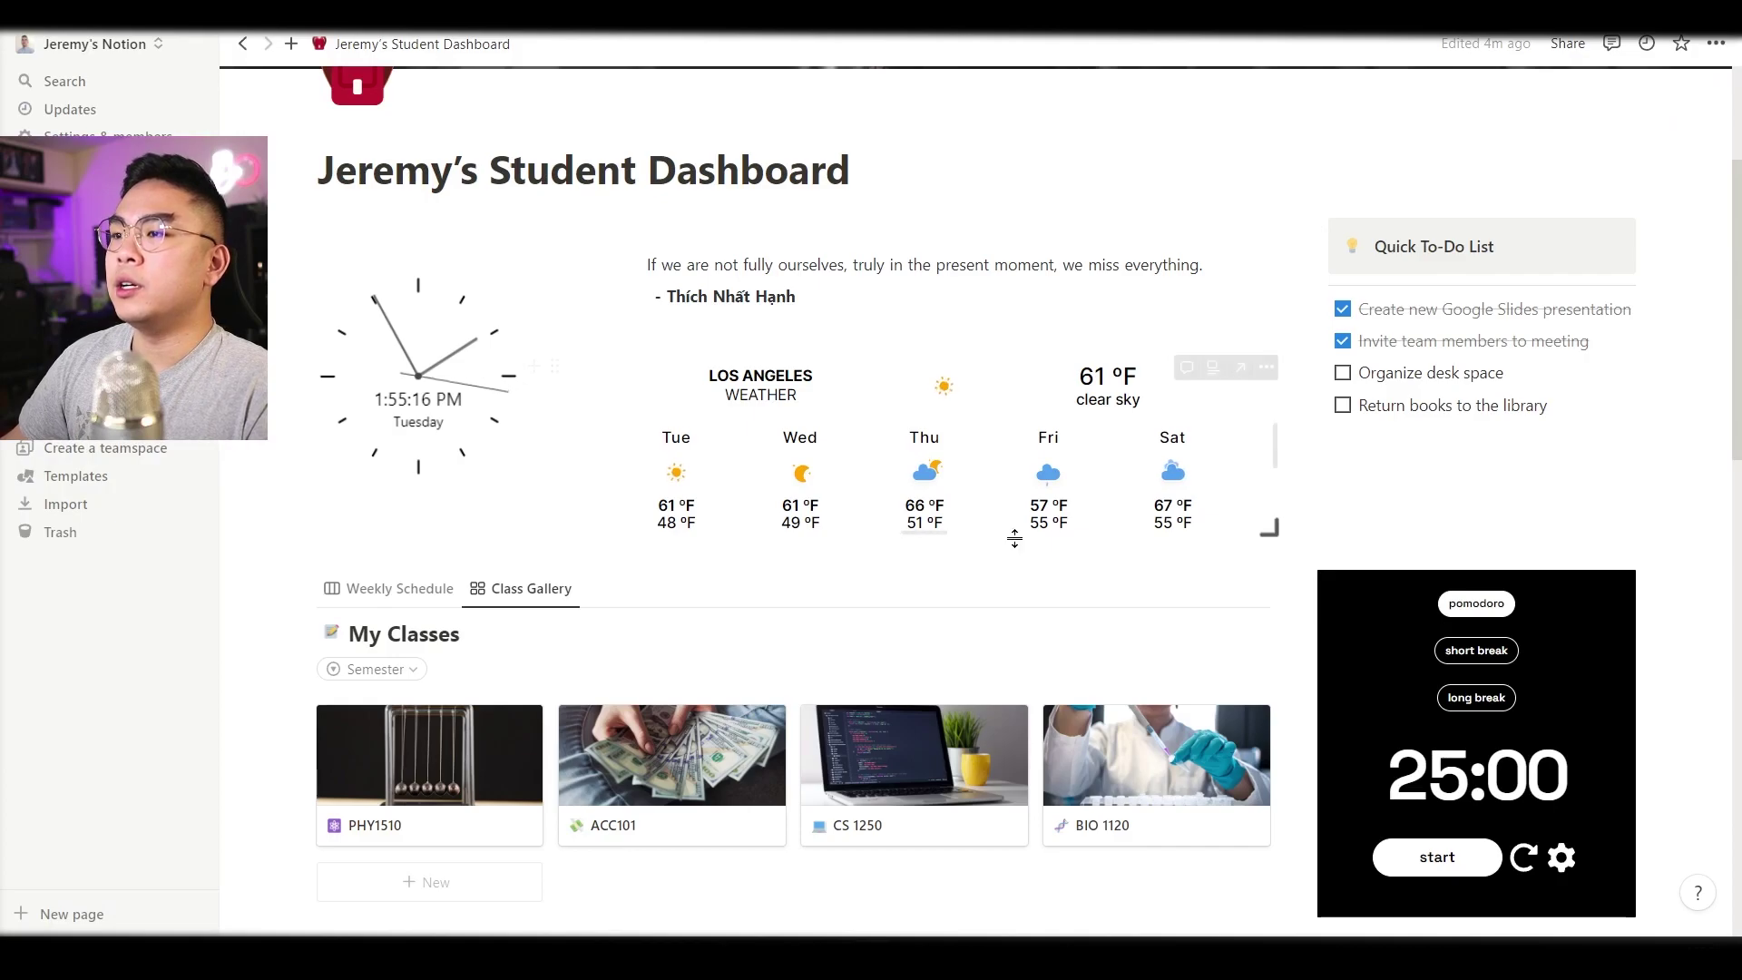
pyautogui.rightClick(1093, 458)
pyautogui.click(789, 395)
# Step: Replace the old weather block with the pasted Indify embed, widened to five days and shortened
pyautogui.click(1266, 366)
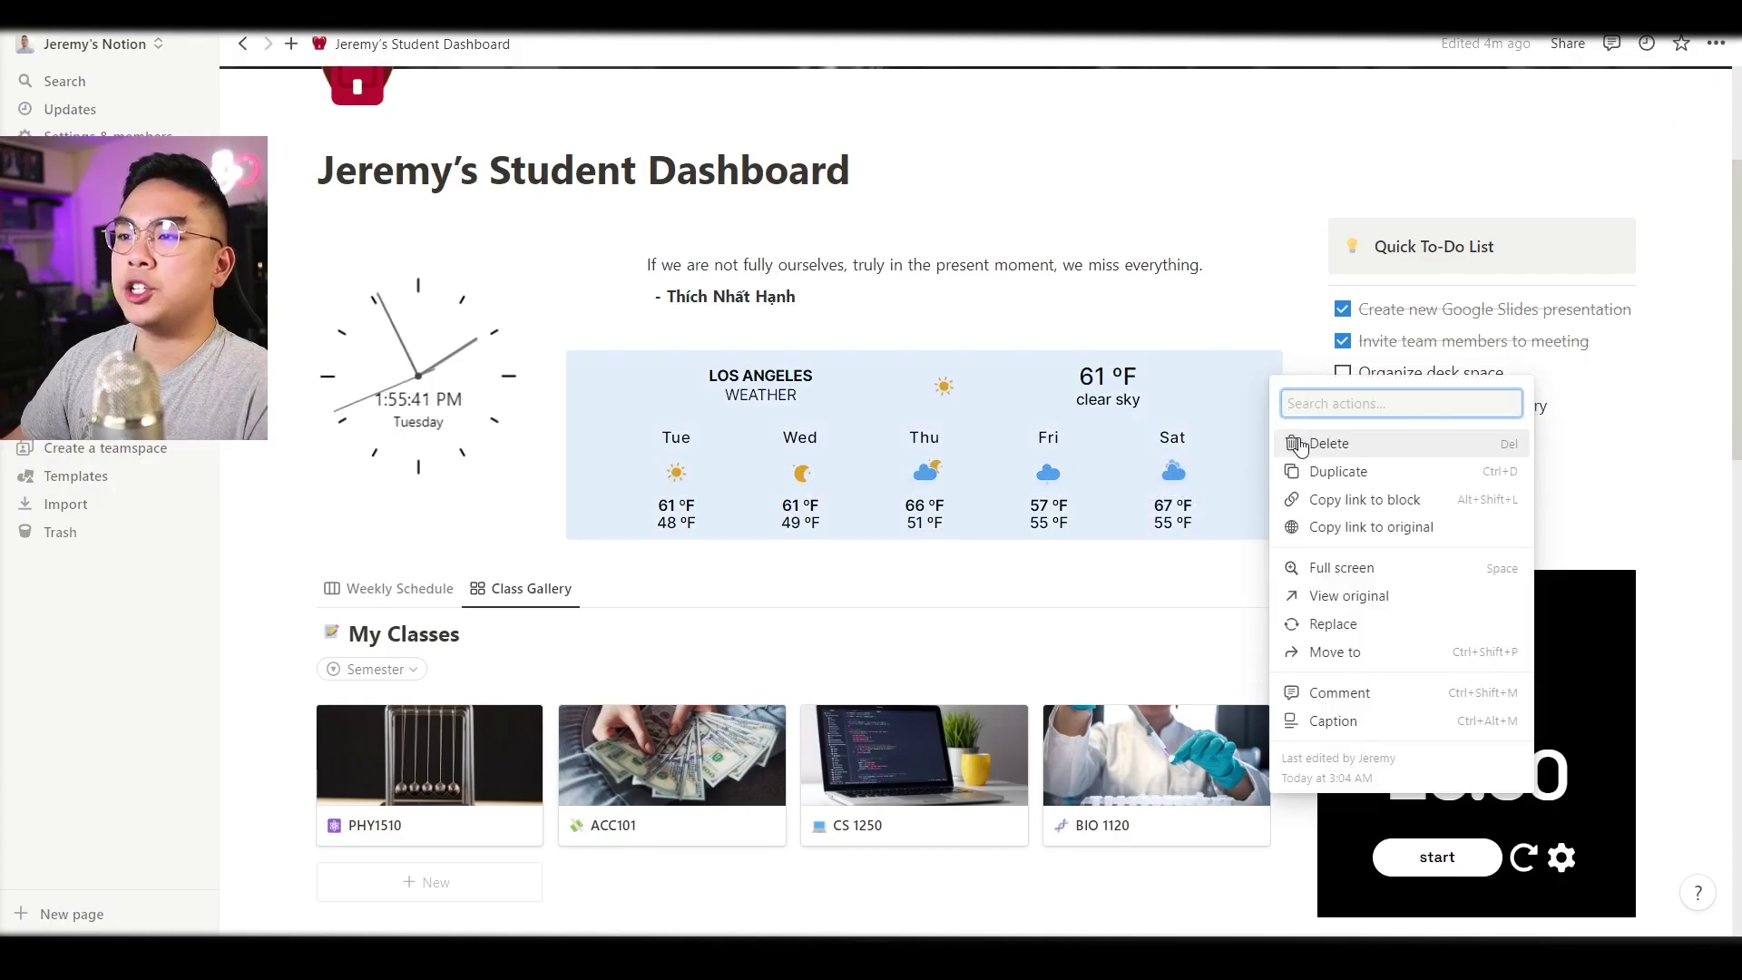
pyautogui.click(1301, 445)
pyautogui.hotkey('ctrl', 'v')
pyautogui.click(1069, 454)
pyautogui.moveTo(962, 485); pyautogui.dragTo(1278, 495)
pyautogui.moveTo(924, 642); pyautogui.dragTo(956, 520)
pyautogui.click(503, 236)
pyautogui.click(400, 471)
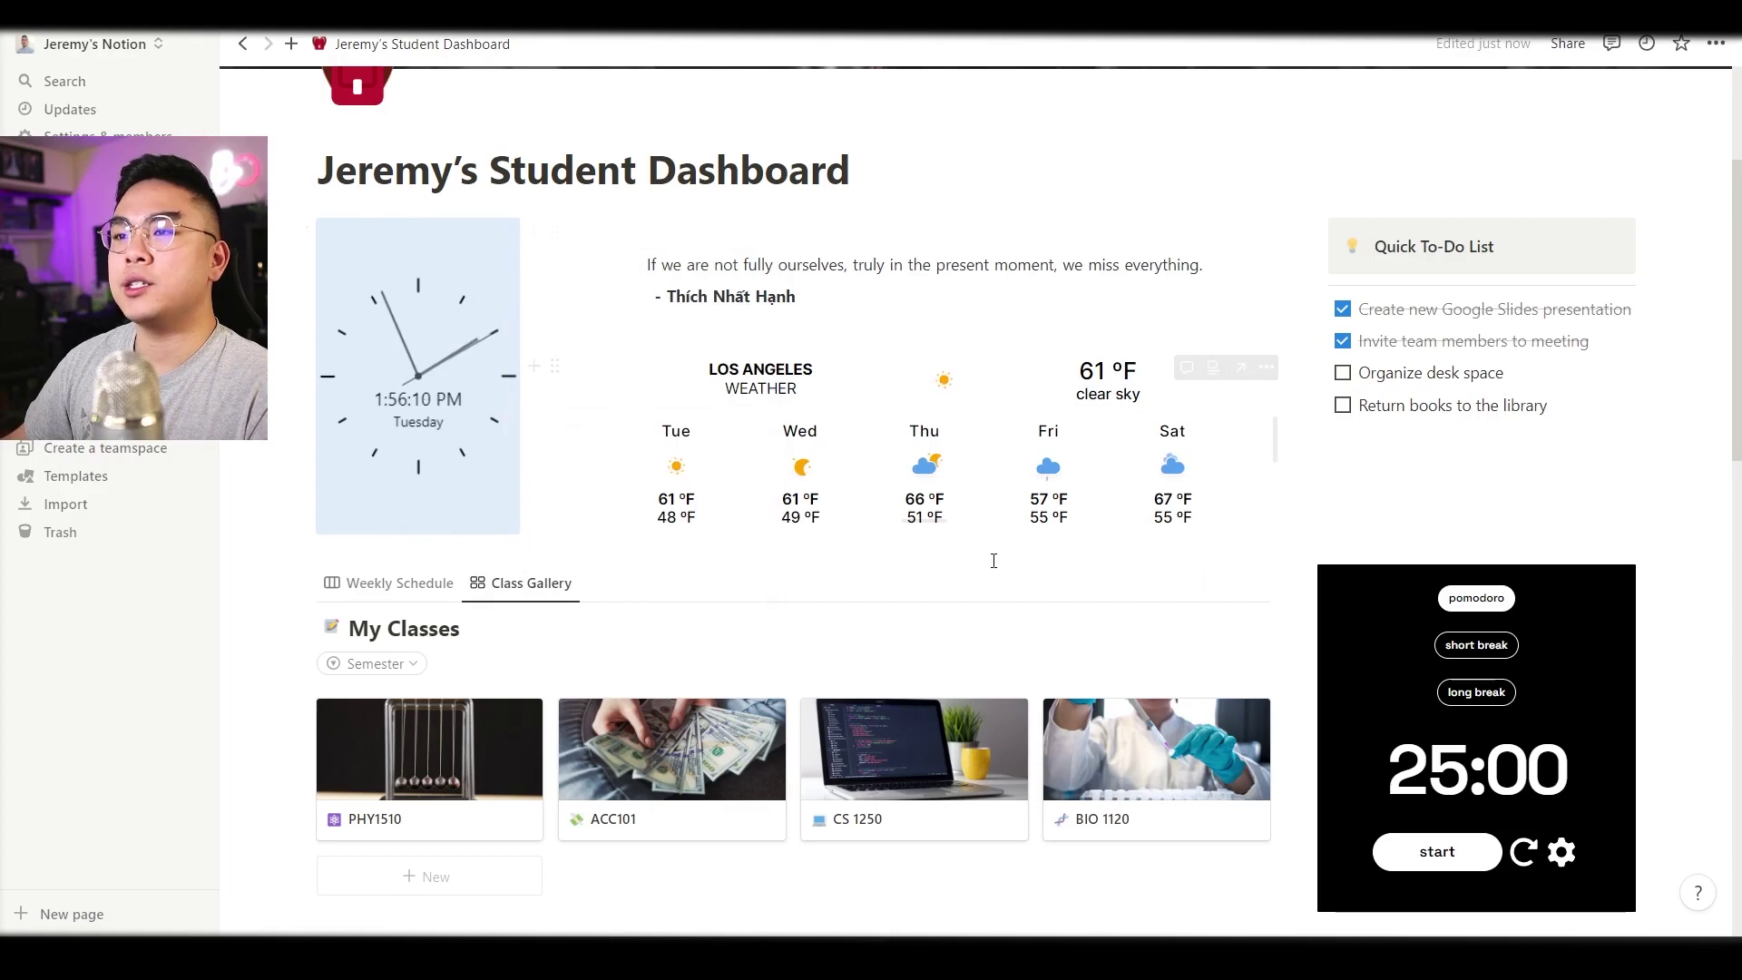
pyautogui.scroll(2, 1048, 676)
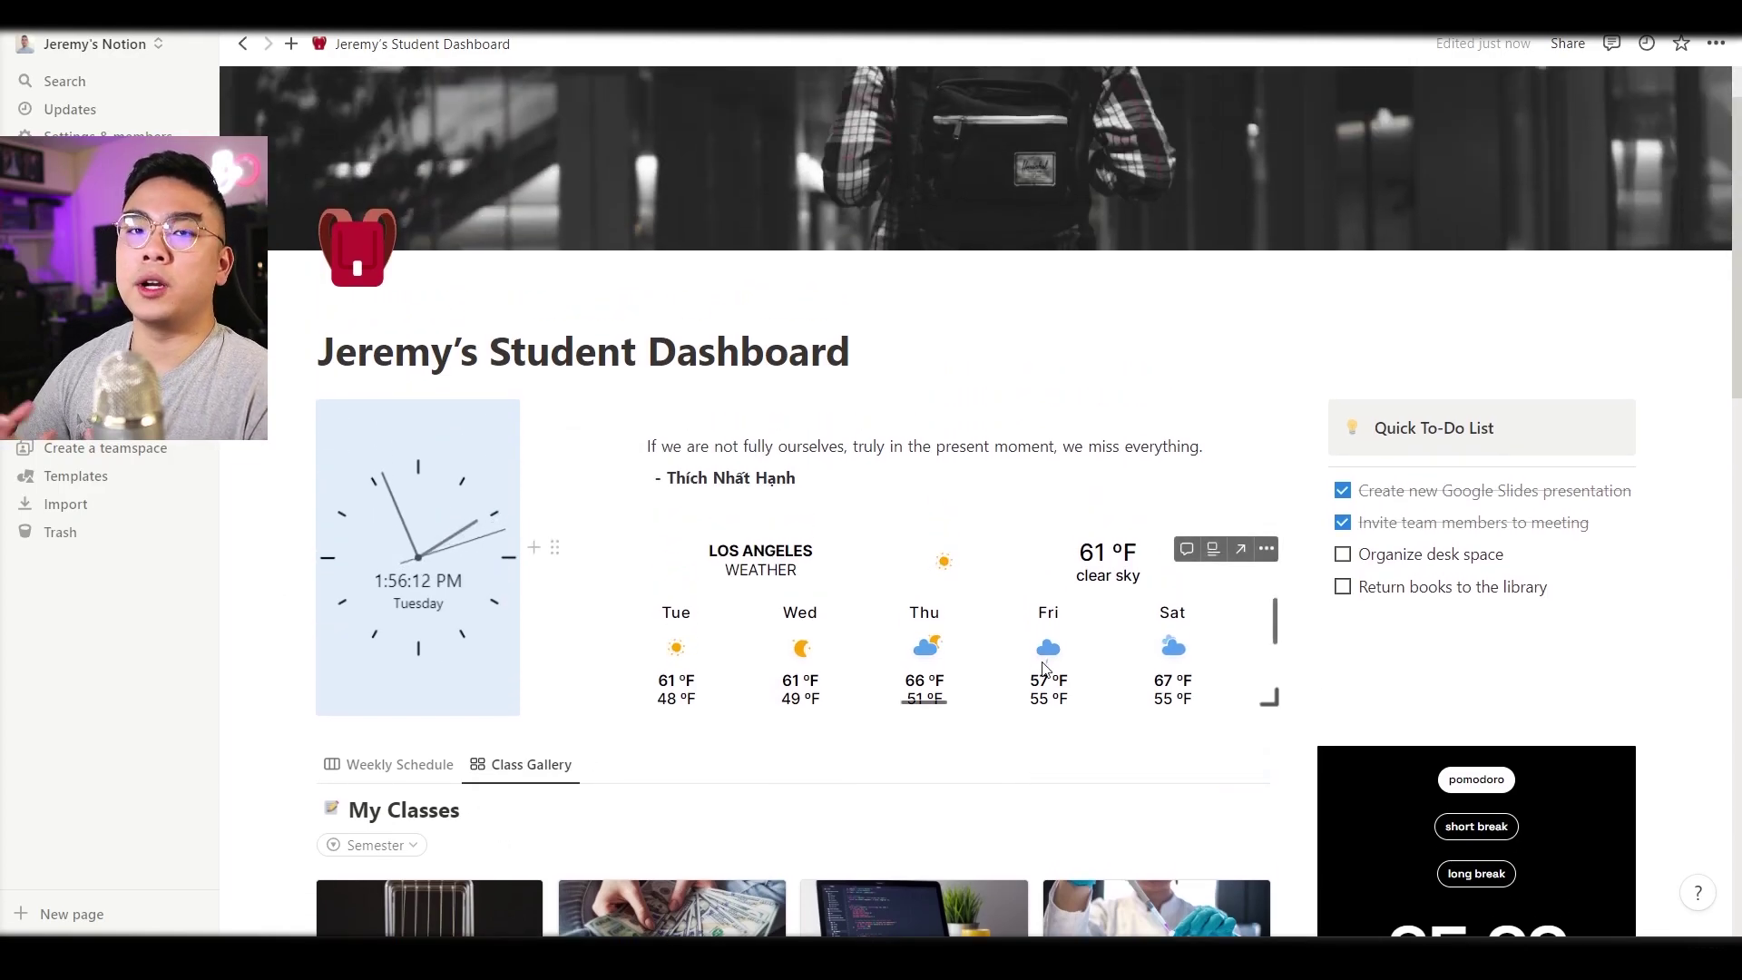